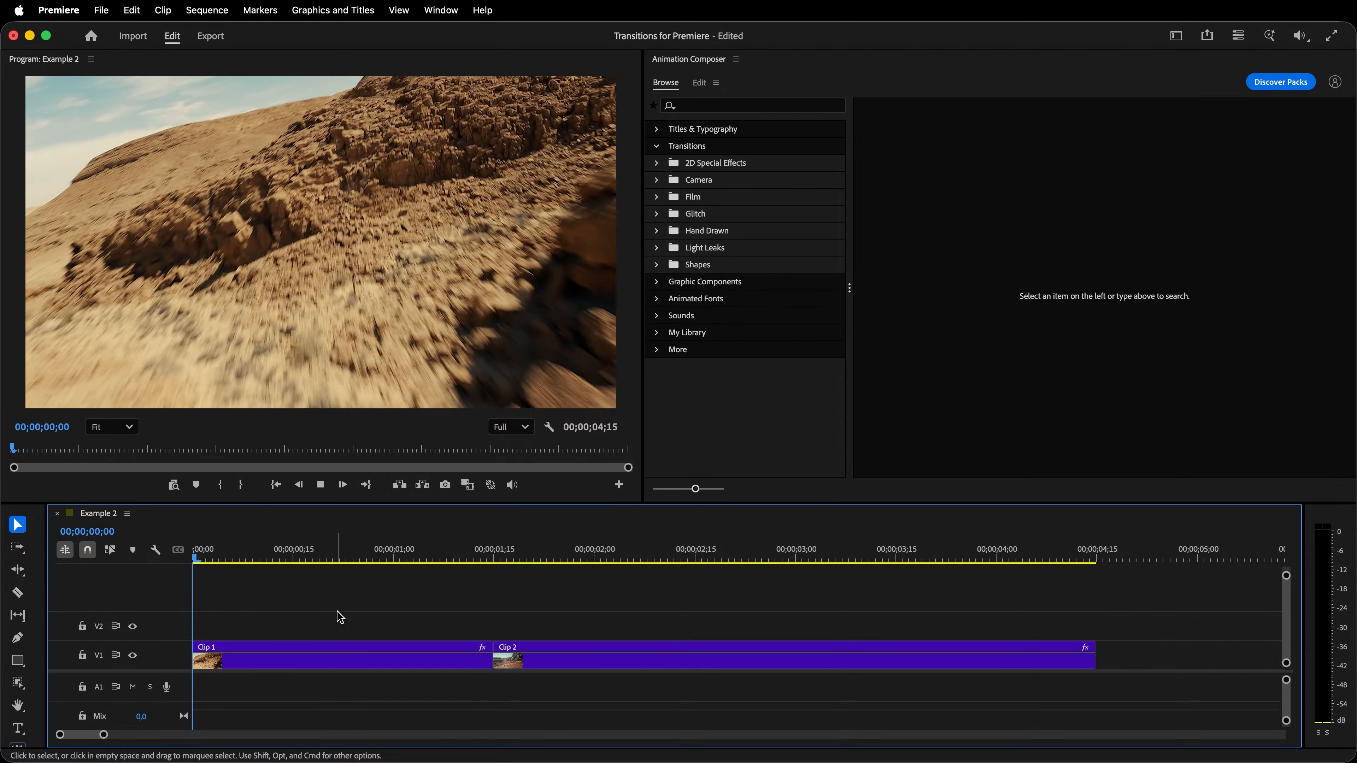
- Preview the Example 2 sequence and park the playhead on the cut between Clip 1 and Clip 2 at 00;00;01;15
{"action": "key", "text": "space"}
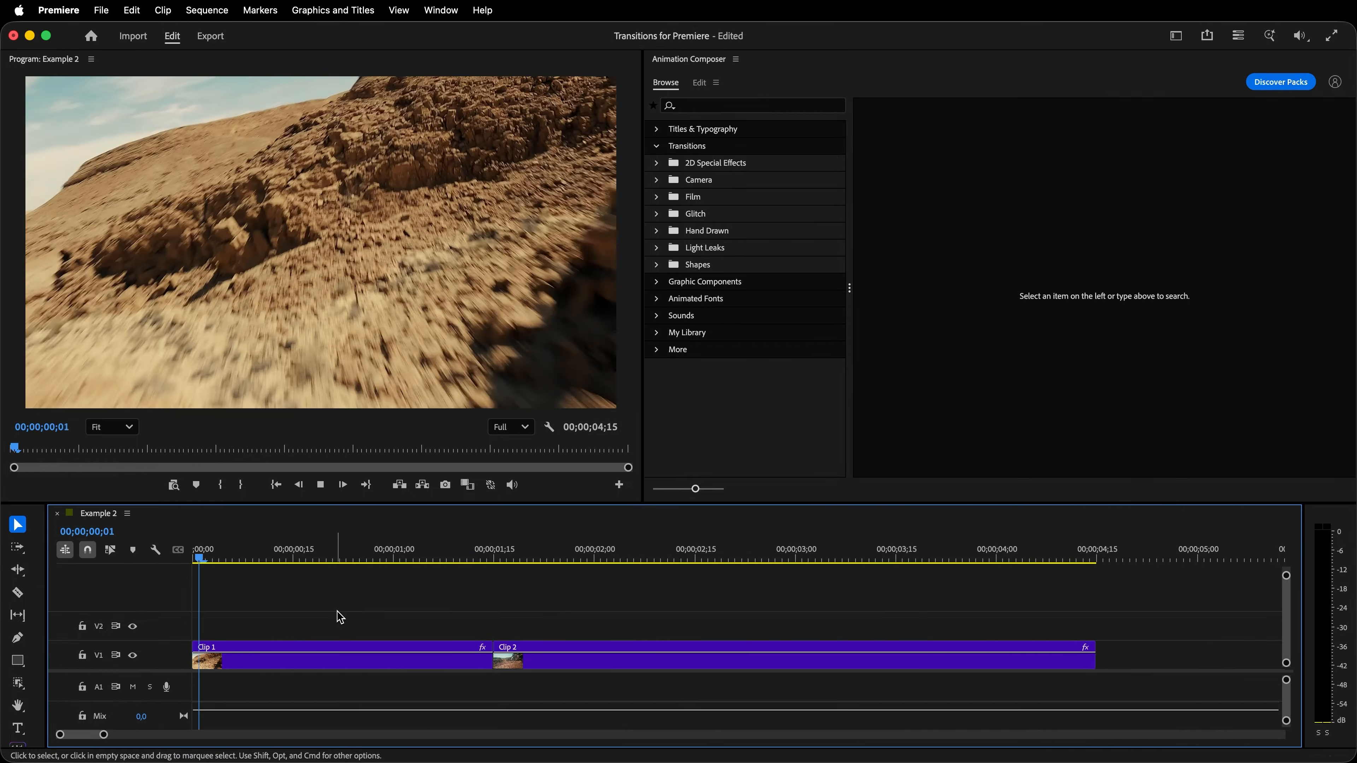
{"action": "key", "text": "space"}
{"action": "left_click_drag", "start_coordinate": [374, 558], "coordinate": [498, 582]}
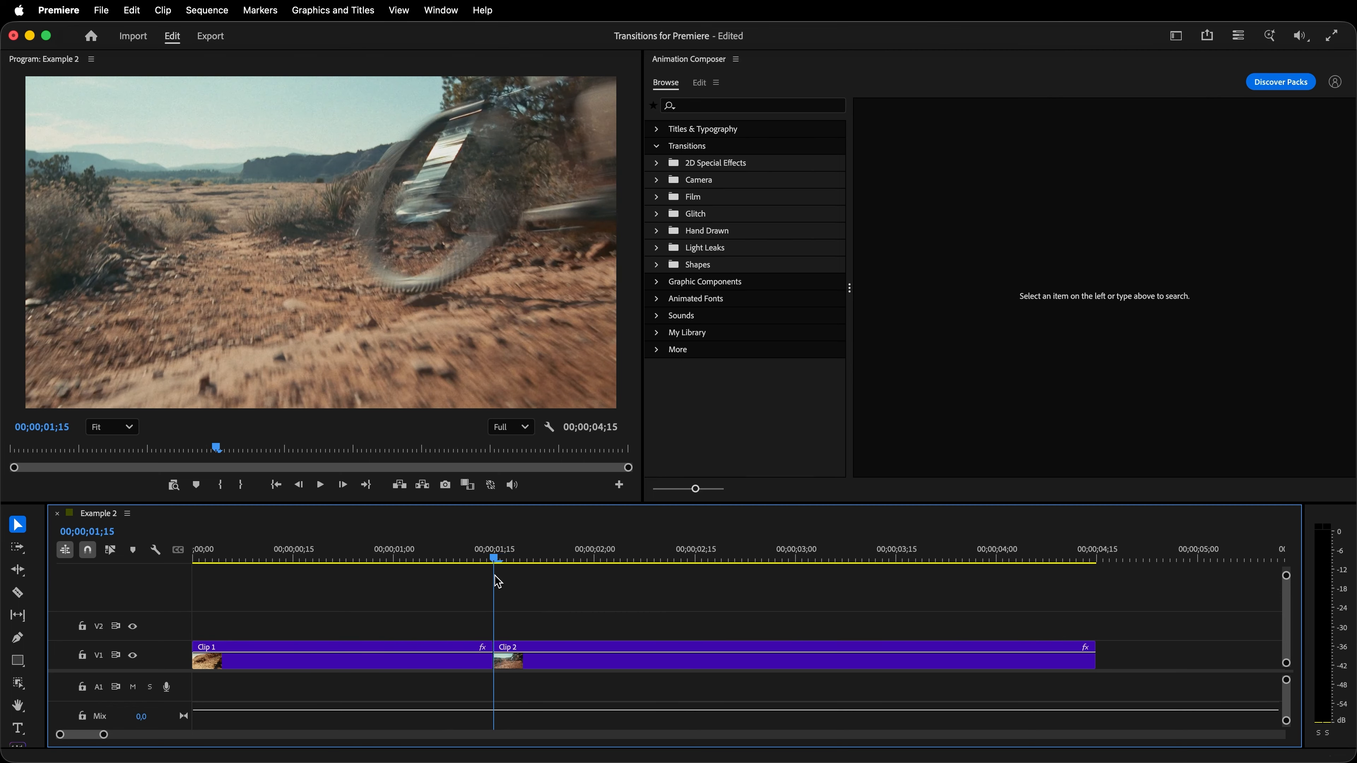
- Add the Organic Light Leak 41 transition from the organic light leaks over the cut between Clip 1 and Clip 2
{"action": "left_click", "coordinate": [695, 249]}
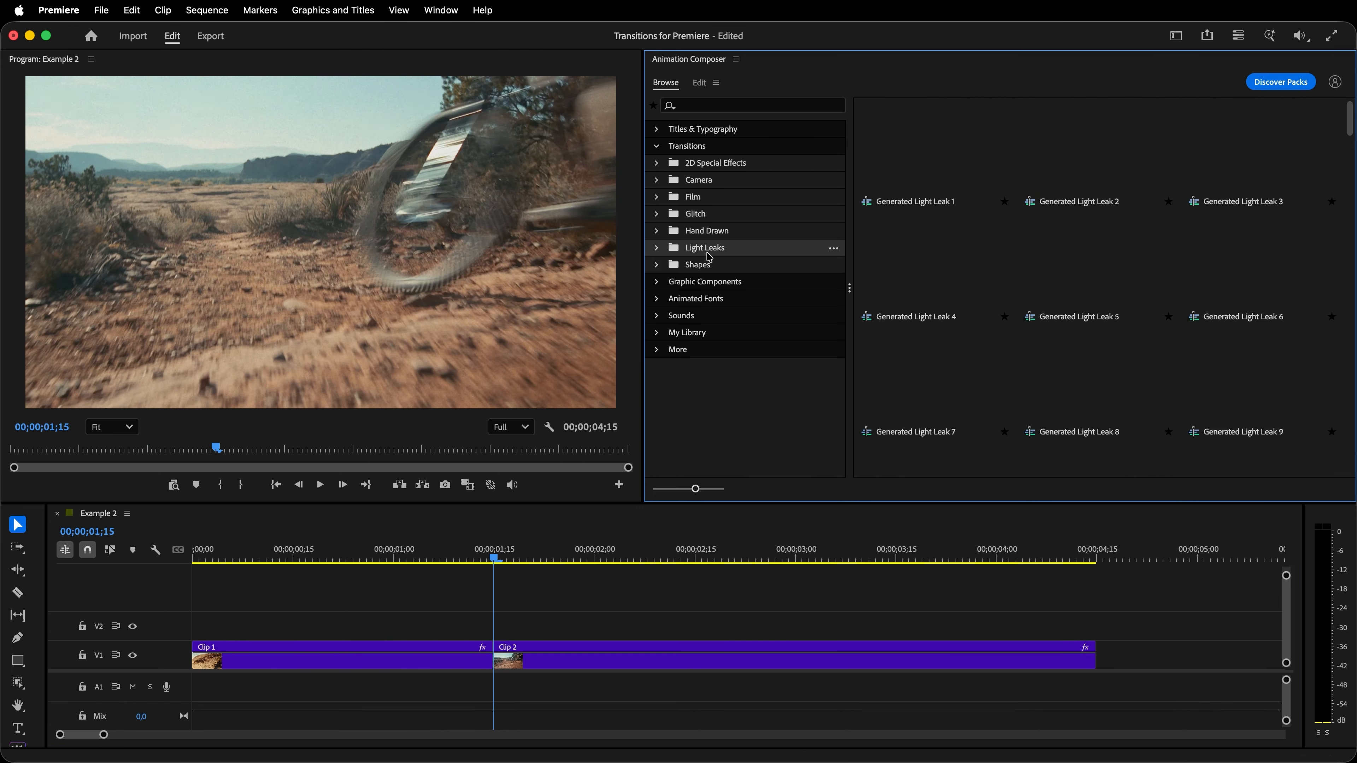
{"action": "left_click", "coordinate": [658, 248]}
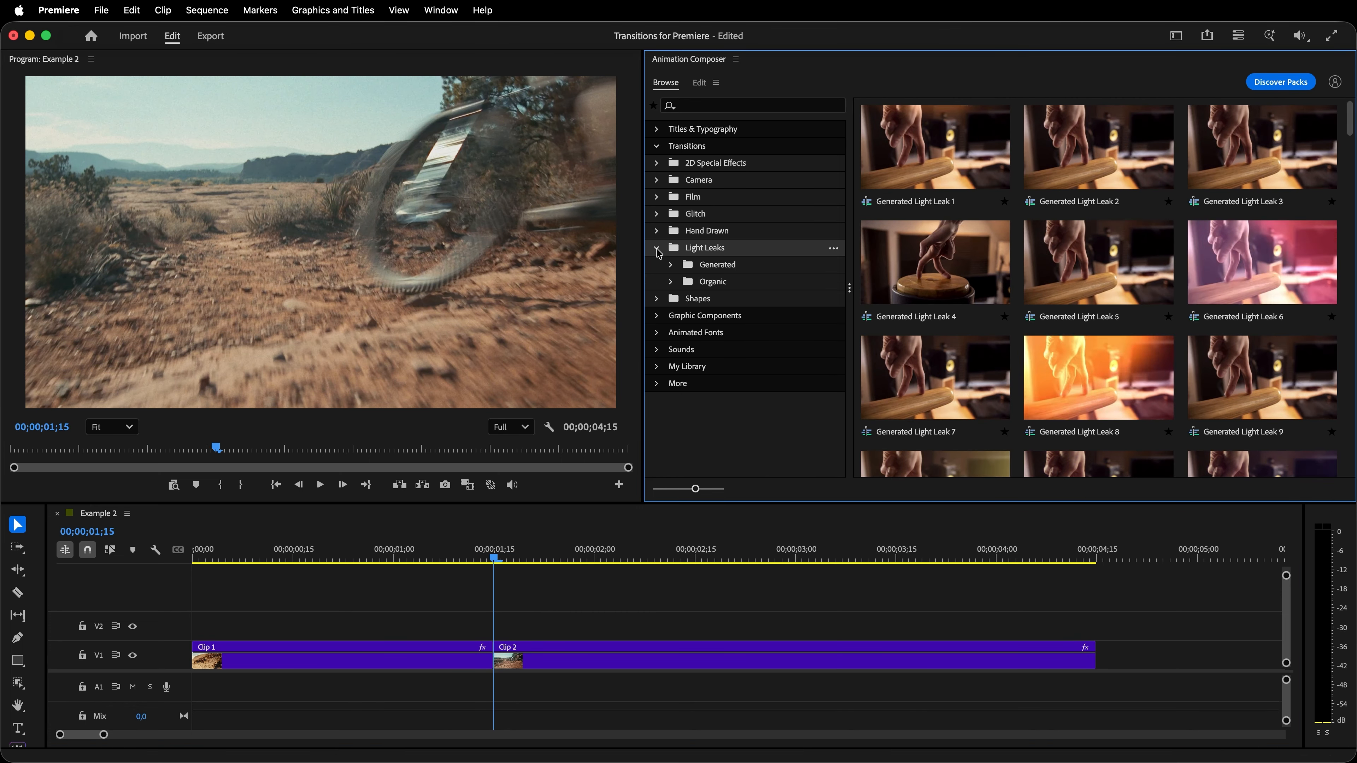
{"action": "left_click", "coordinate": [716, 284]}
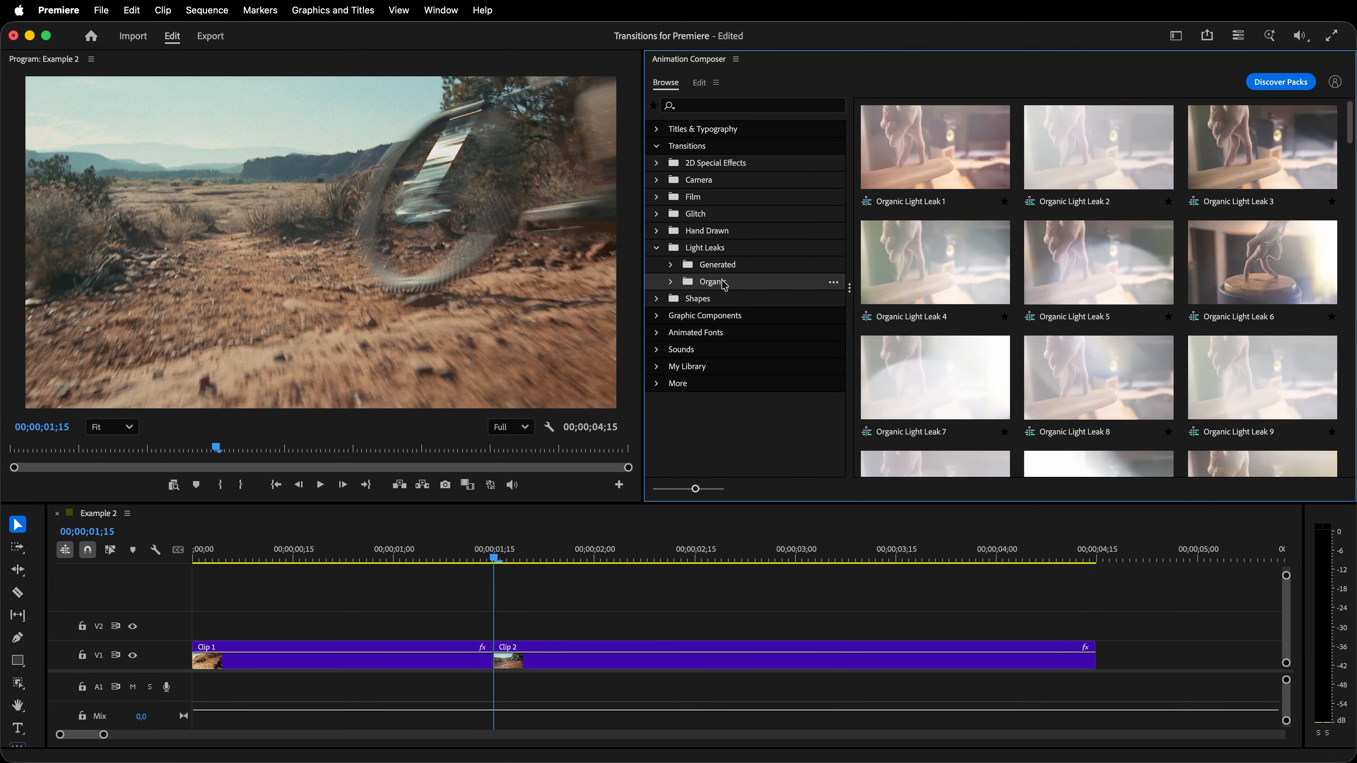
{"action": "scroll", "coordinate": [1227, 254], "scroll_direction": "down", "scroll_amount": 3}
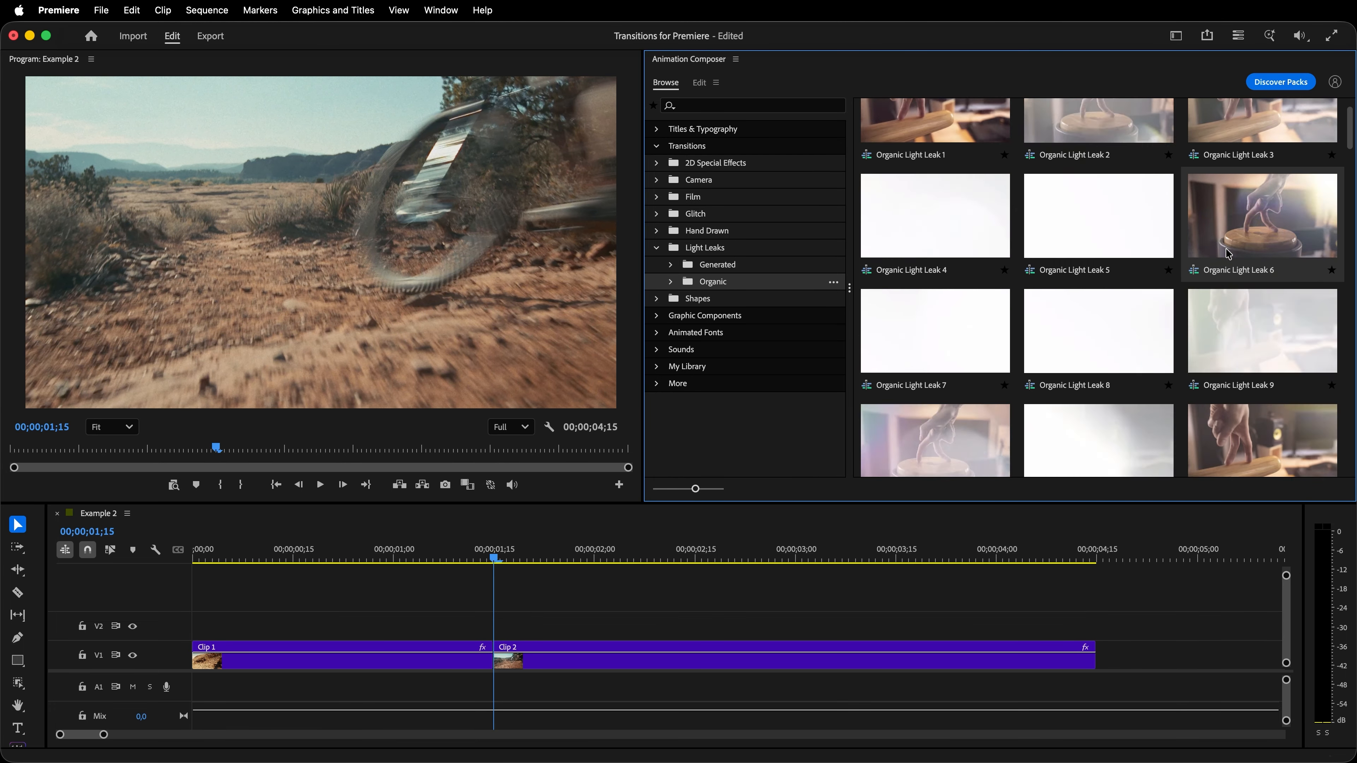
{"action": "scroll", "coordinate": [1228, 254], "scroll_direction": "down", "scroll_amount": 20}
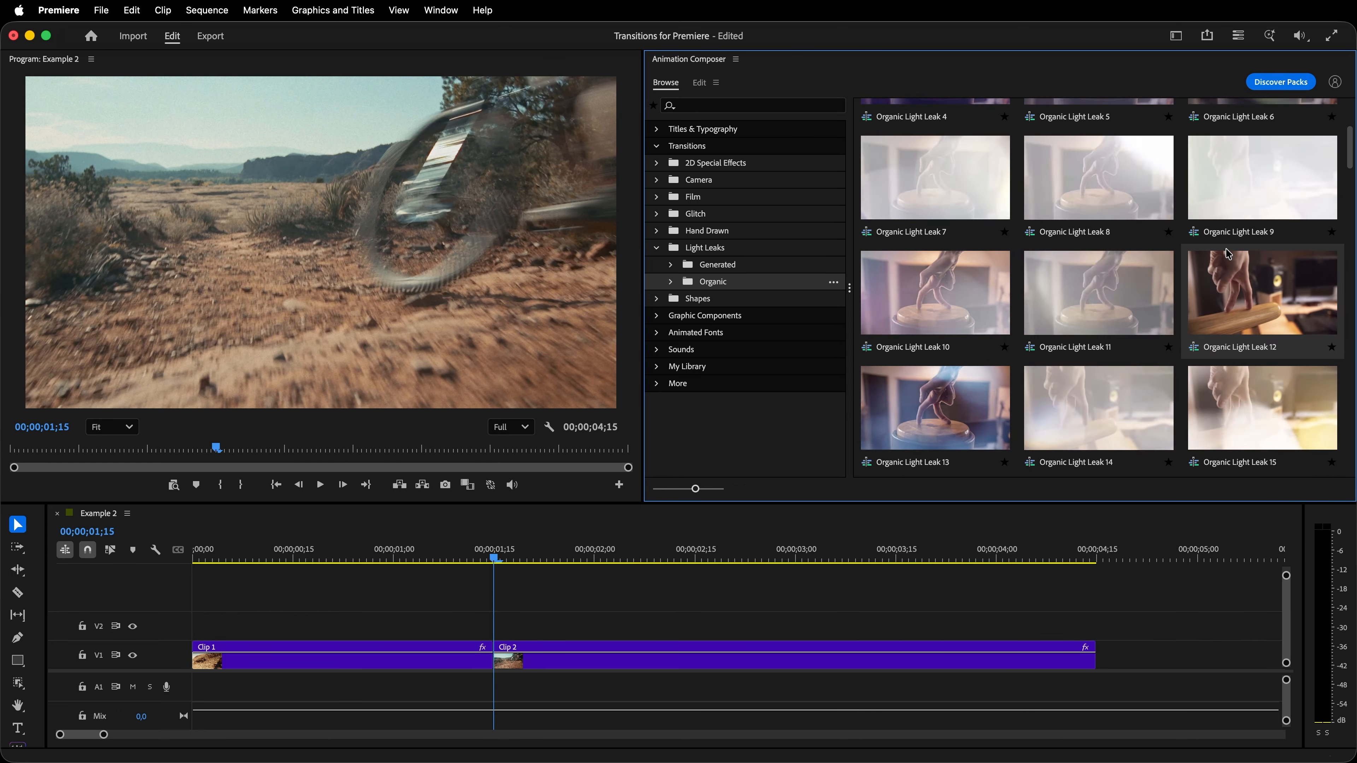
{"action": "scroll", "coordinate": [1227, 254], "scroll_direction": "down", "scroll_amount": 2}
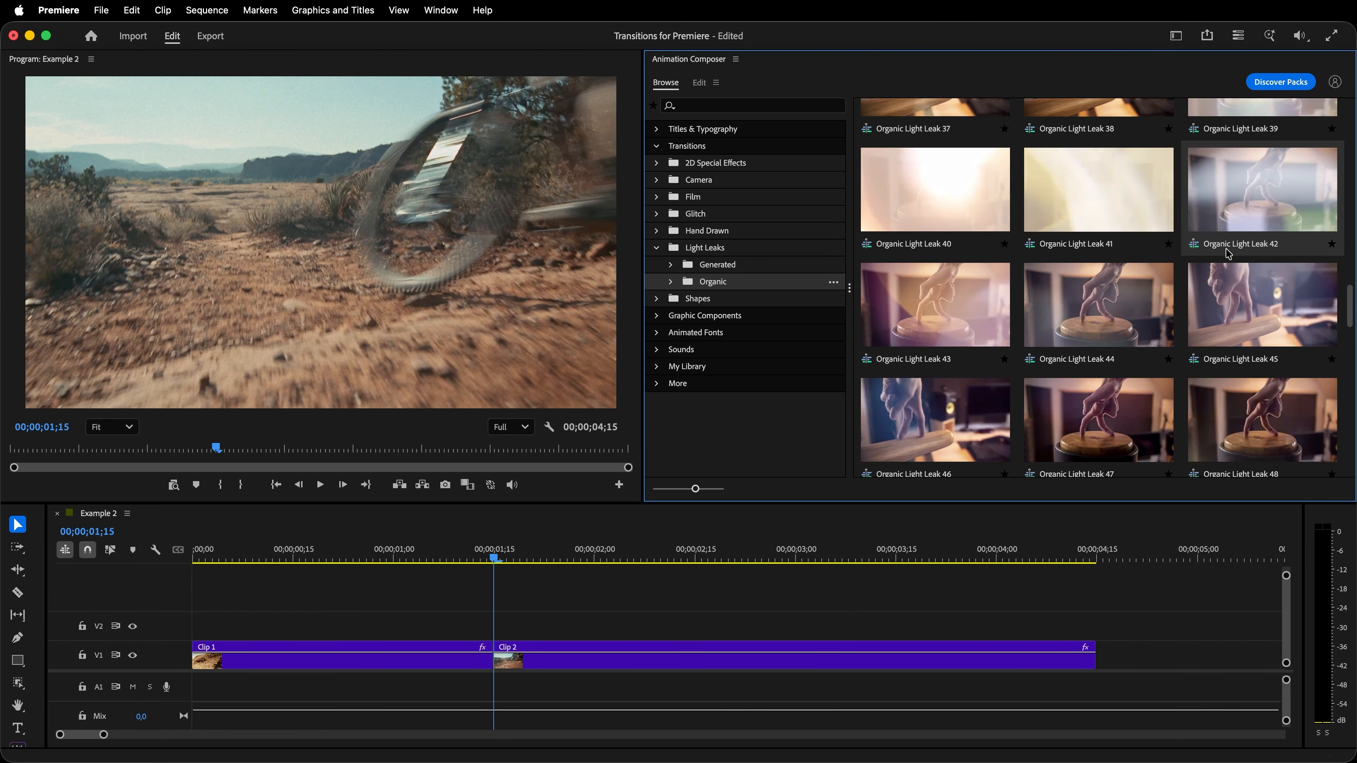
{"action": "left_click", "coordinate": [1073, 199]}
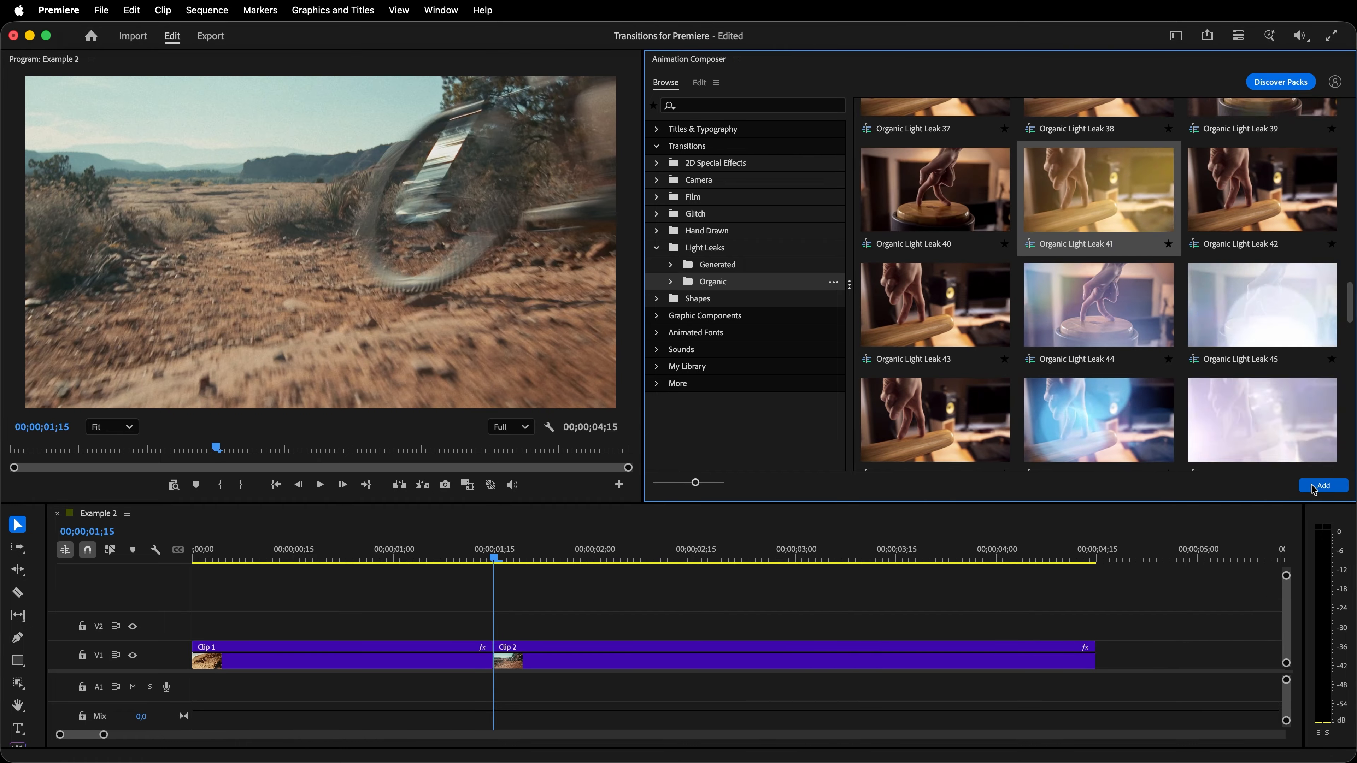
{"action": "left_click", "coordinate": [1323, 485]}
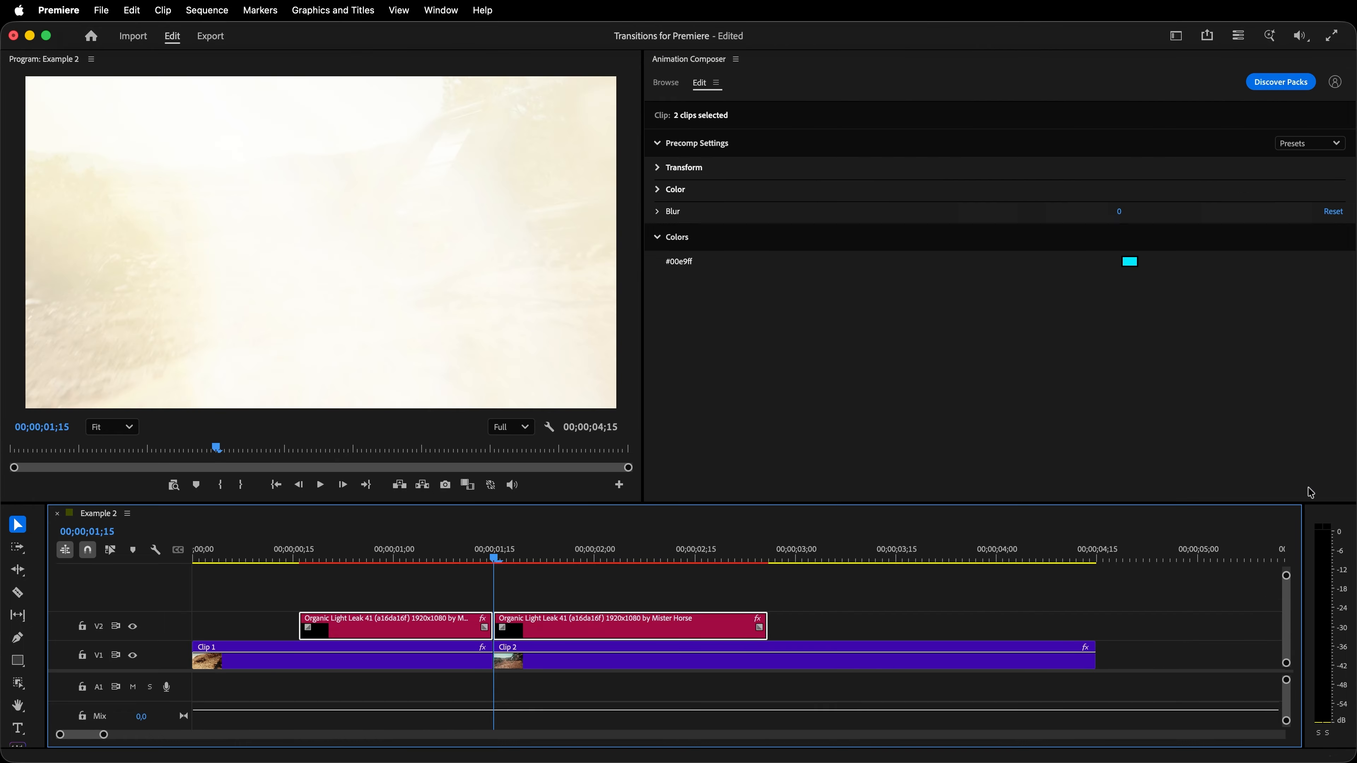
- Play the sequence from its start through the cut to preview the light leak transition
{"action": "left_click_drag", "start_coordinate": [497, 558], "coordinate": [197, 559]}
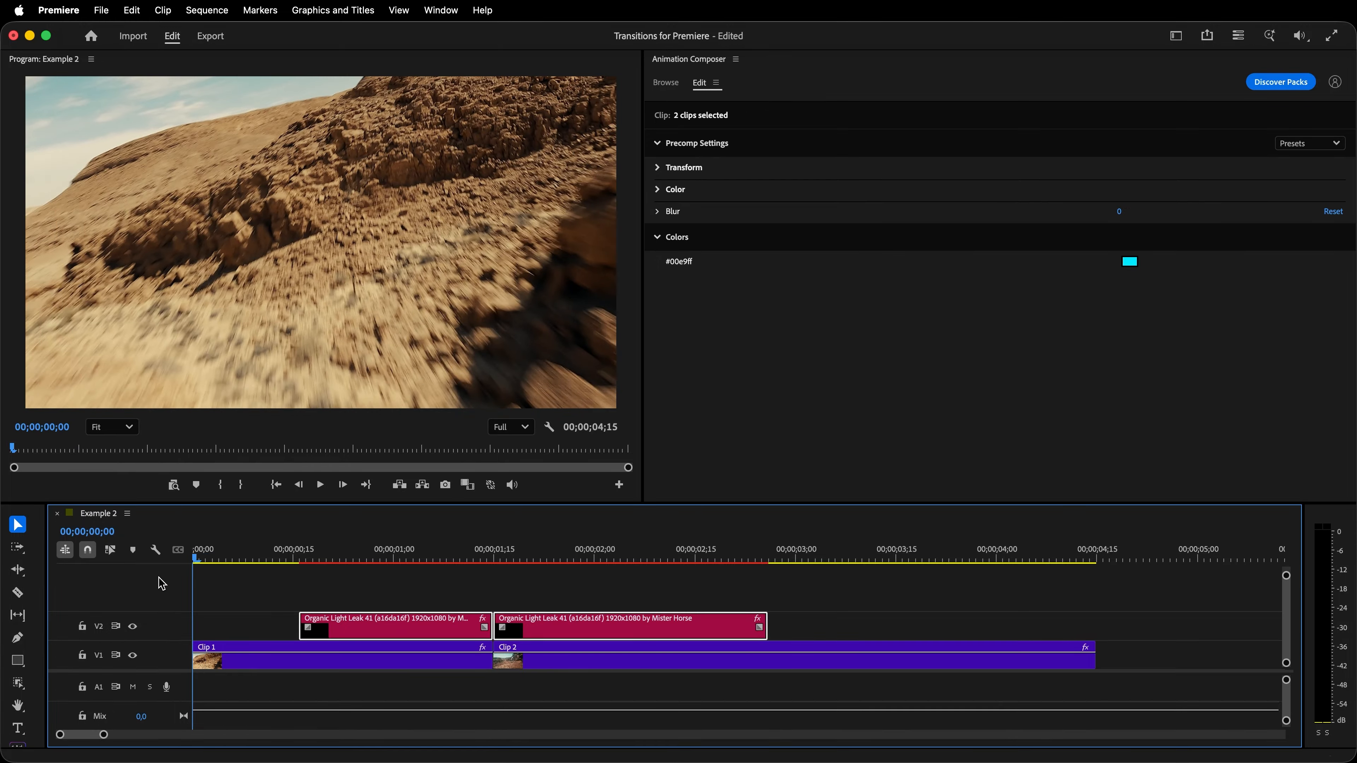
{"action": "key", "text": "space"}
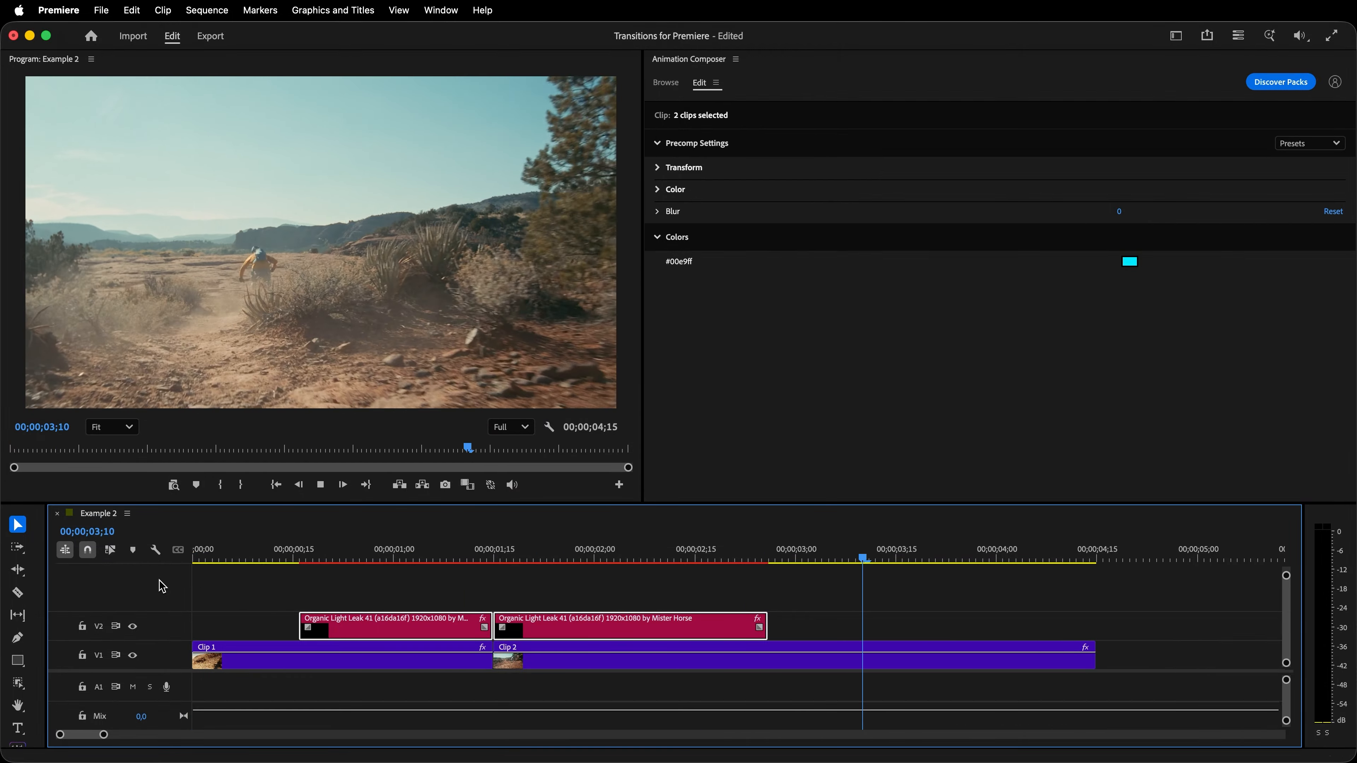
{"action": "key", "text": "space"}
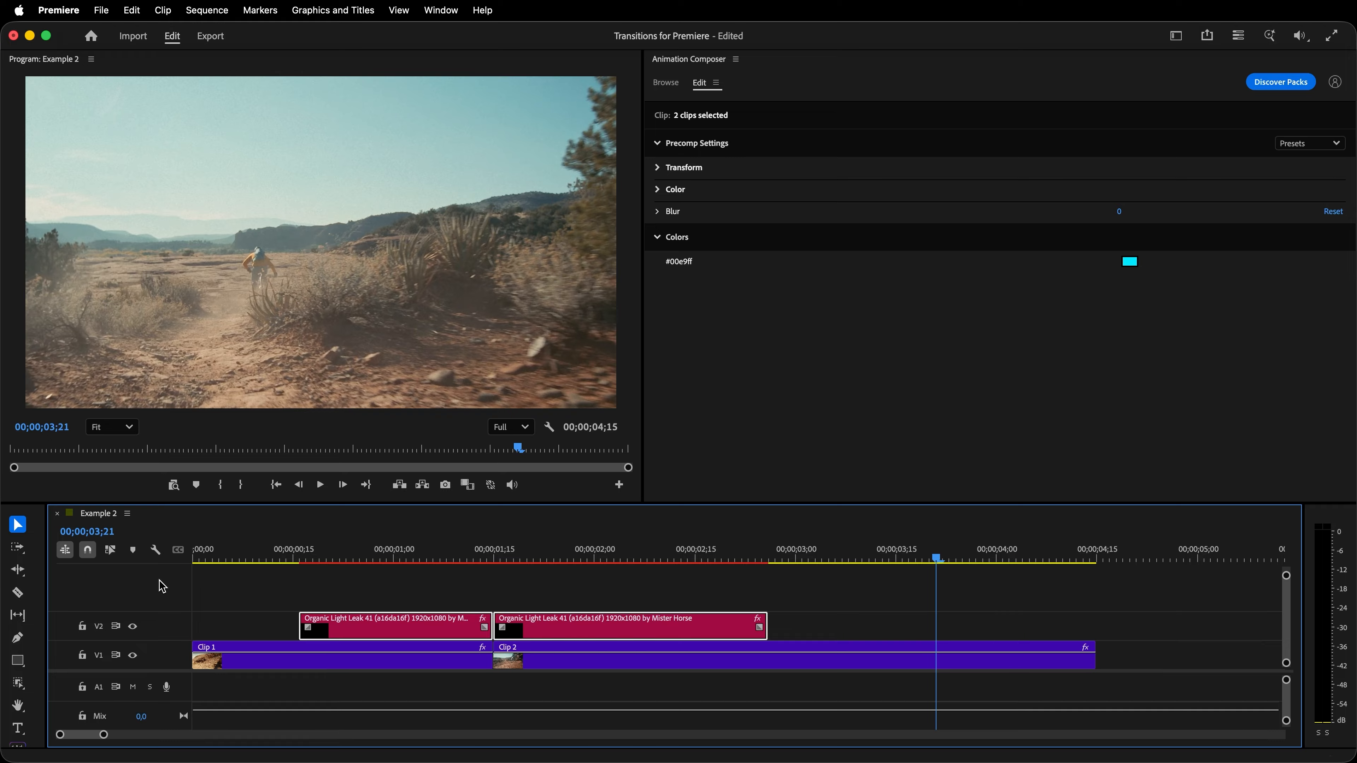
- Set the light leak's scale to 127 and flip it both horizontally and vertically
{"action": "left_click_drag", "start_coordinate": [935, 565], "coordinate": [541, 595]}
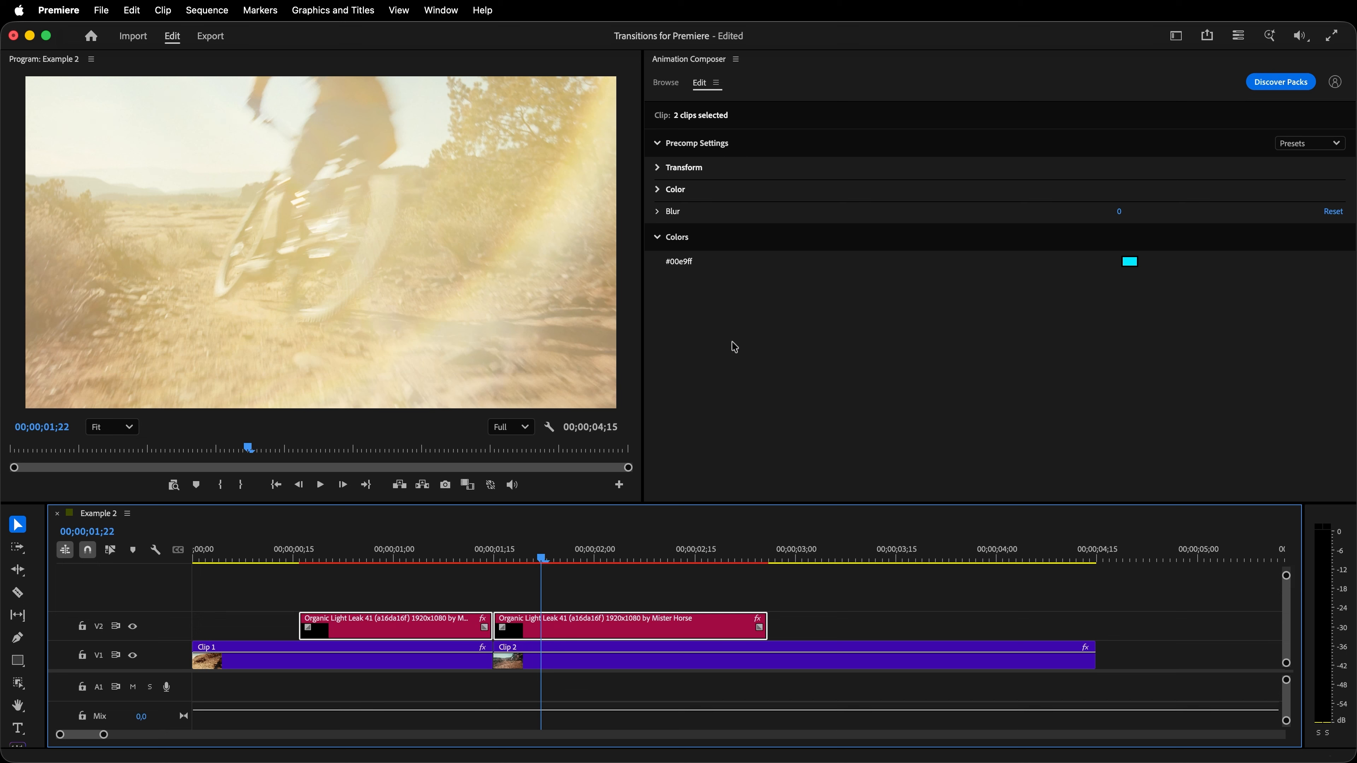
{"action": "left_click", "coordinate": [661, 173]}
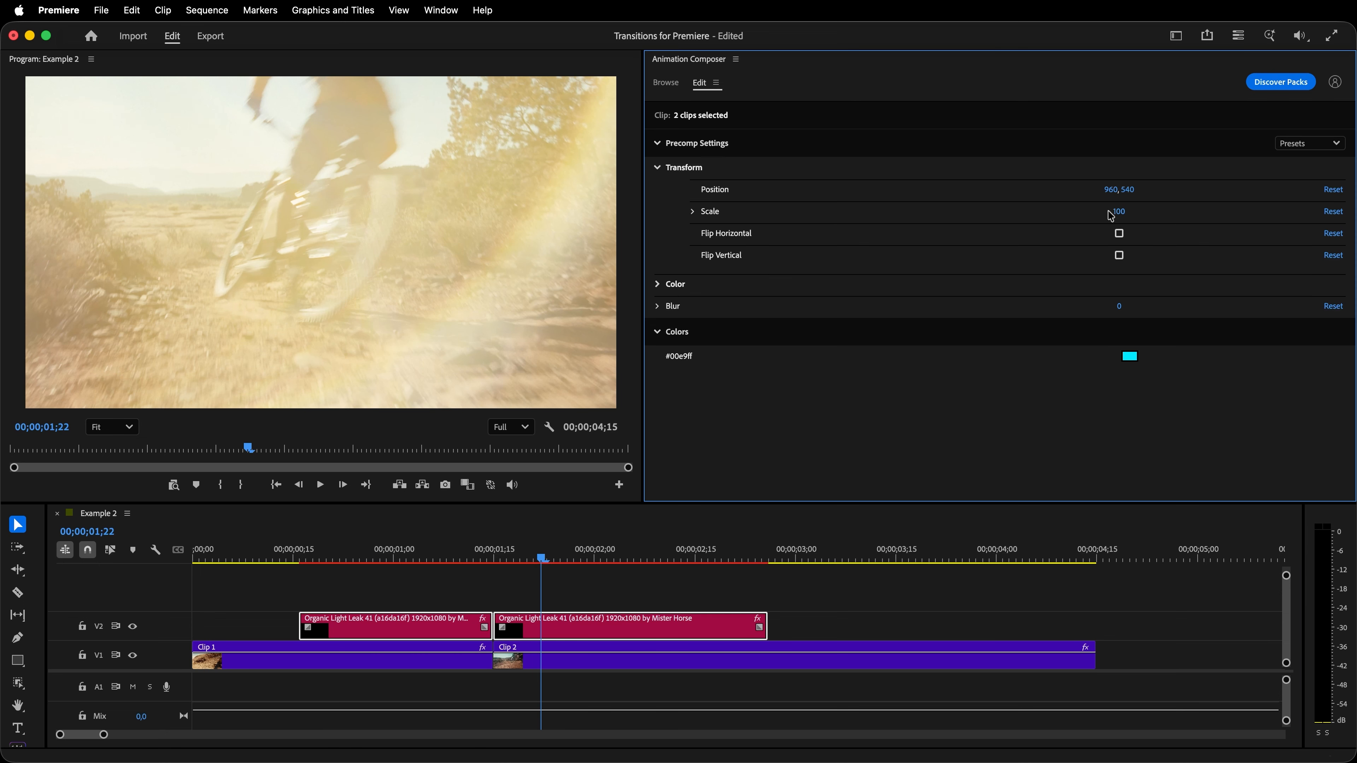
{"action": "left_click_drag", "start_coordinate": [1126, 216], "coordinate": [1137, 216]}
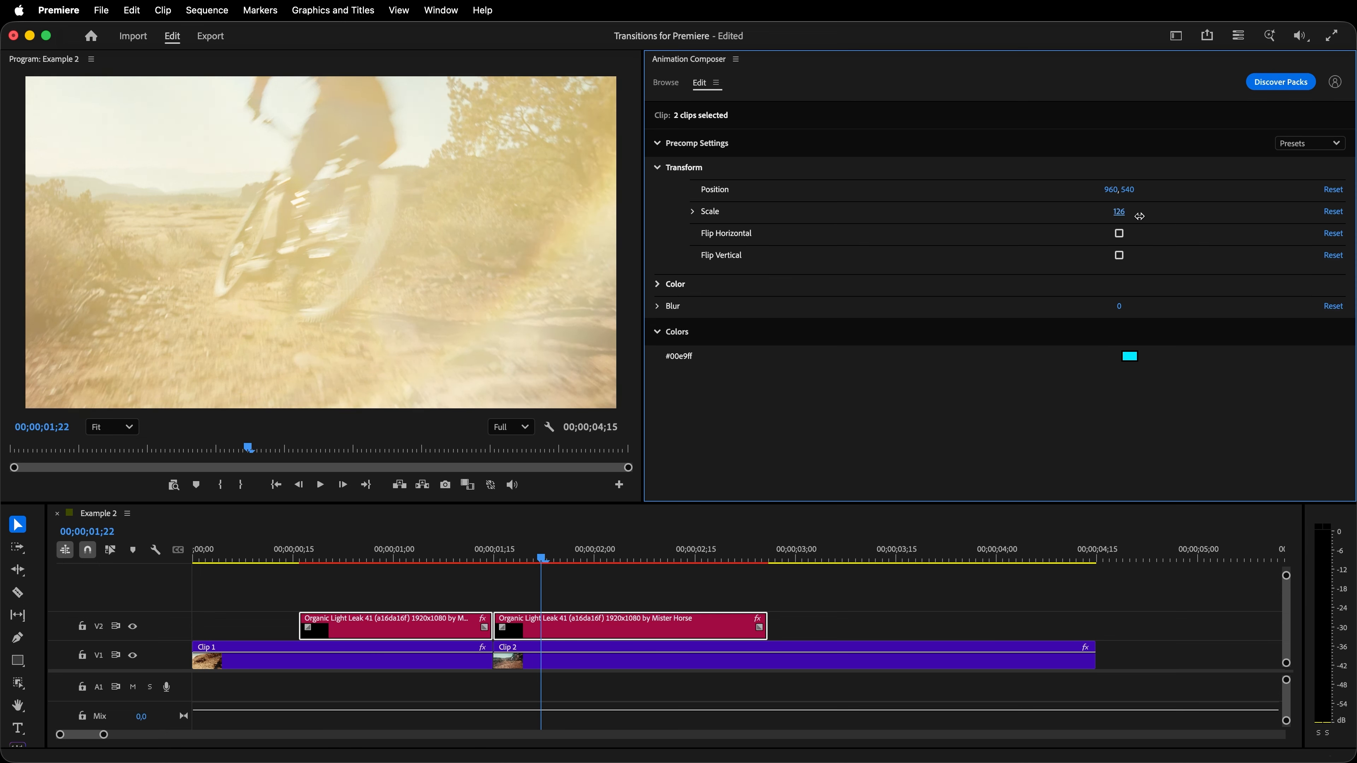
{"action": "left_click", "coordinate": [1120, 234]}
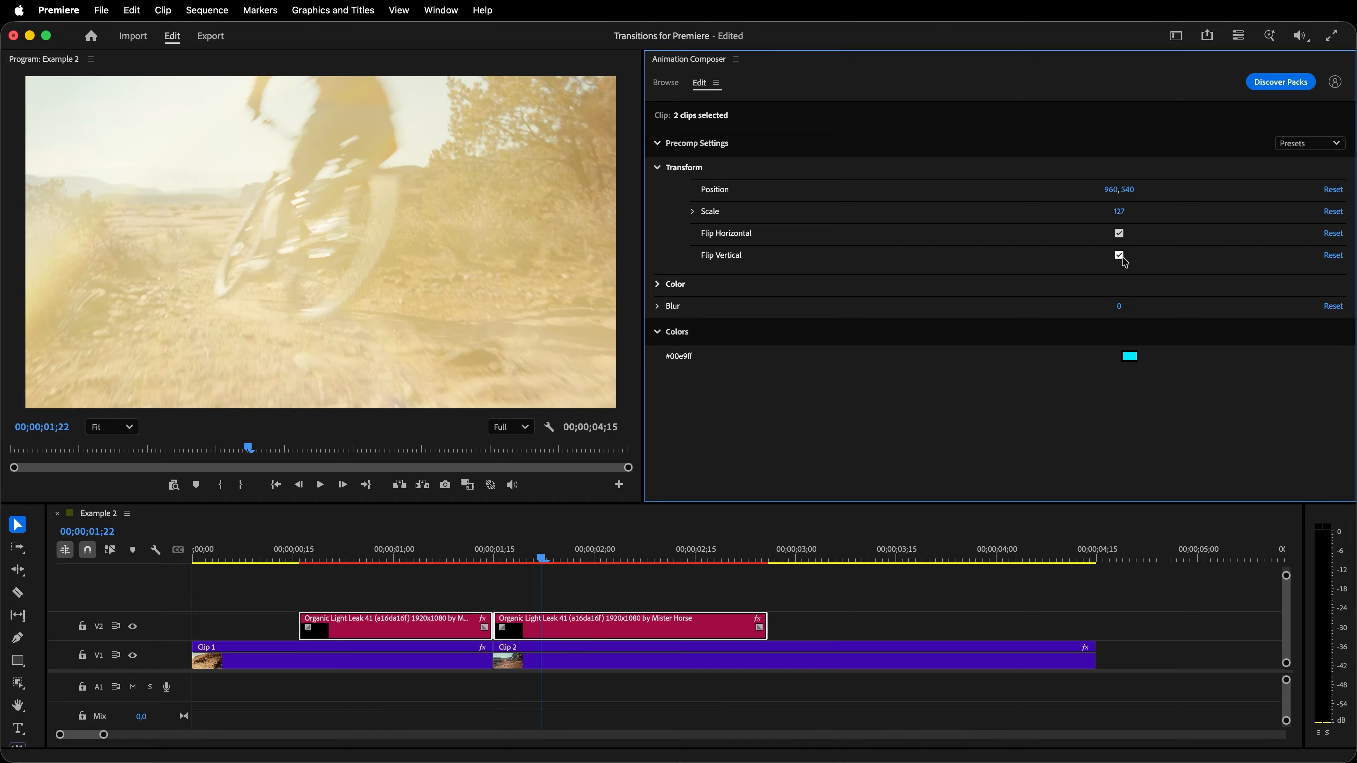
- Shift the light leak's hue to -27°
{"action": "left_click", "coordinate": [662, 288]}
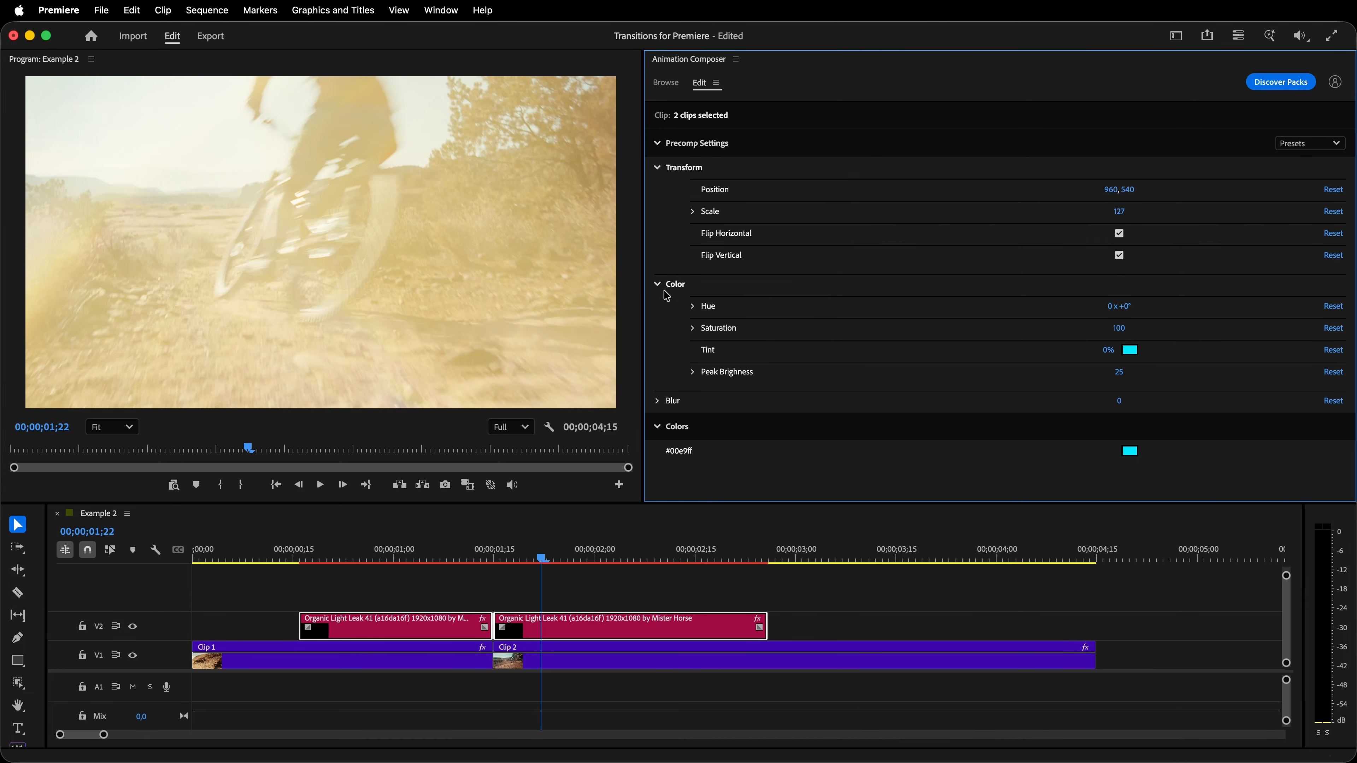
{"action": "mouse_move", "coordinate": [1132, 310]}
{"action": "left_mouse_down"}
{"action": "mouse_move", "coordinate": [1171, 313]}
{"action": "mouse_move", "coordinate": [1081, 315]}
{"action": "mouse_move", "coordinate": [1112, 318]}
{"action": "left_mouse_up"}
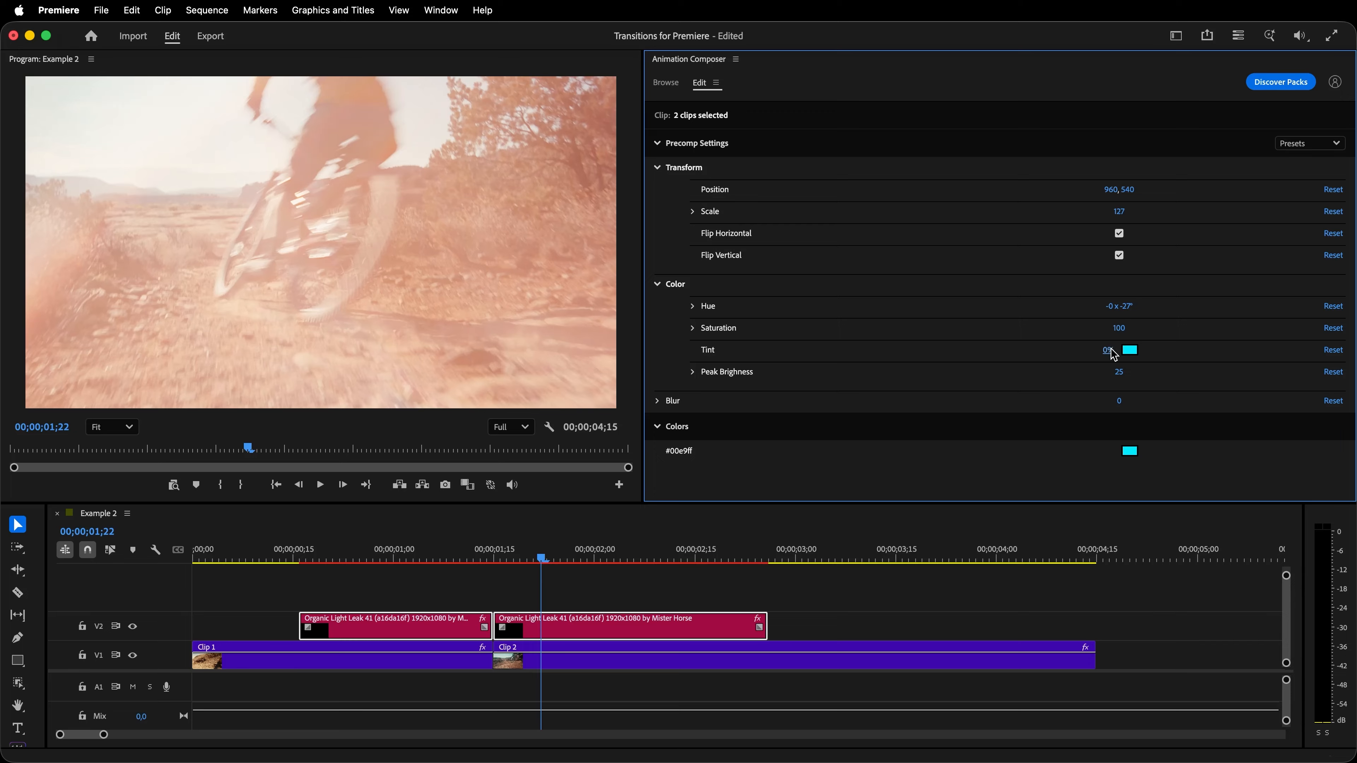
- Tint the light leak 100% and change the tint colour to #c73170
{"action": "left_click_drag", "start_coordinate": [1182, 345], "coordinate": [1186, 346]}
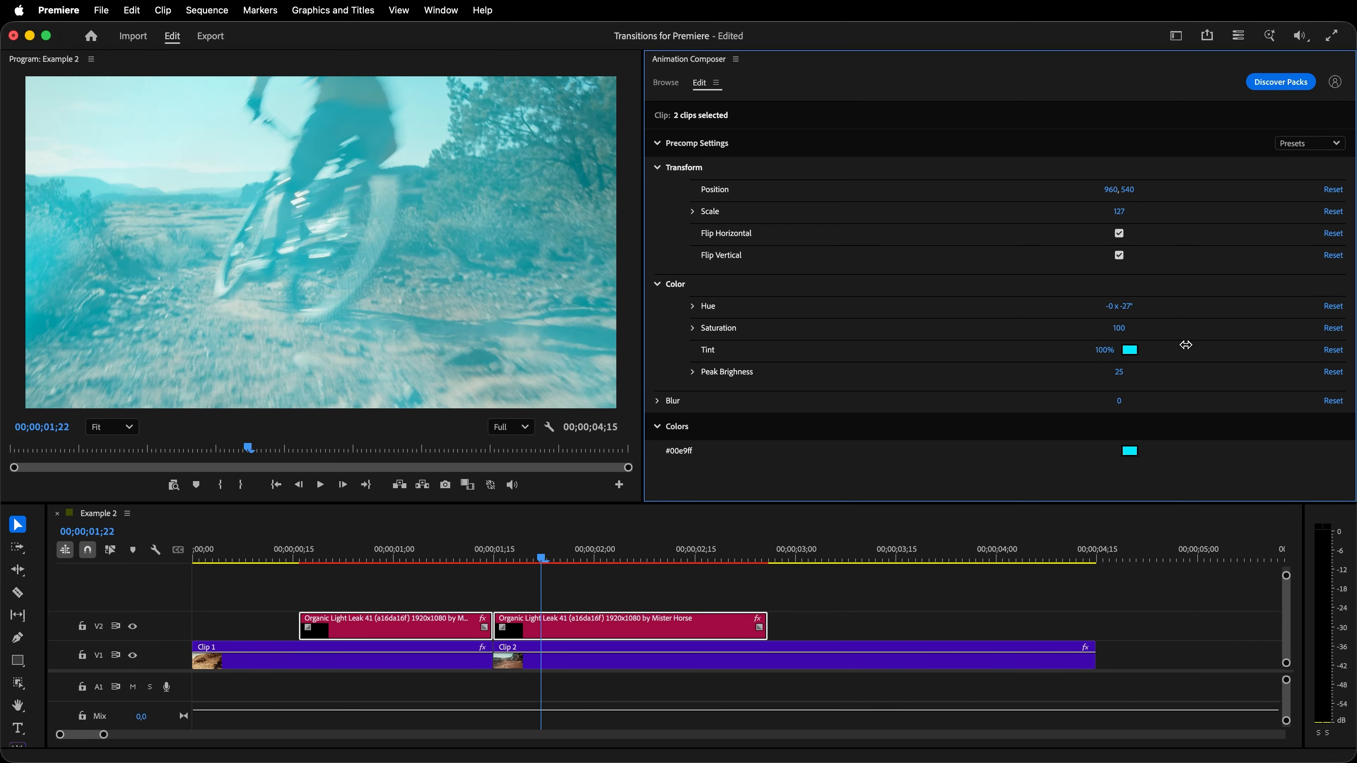
{"action": "left_click", "coordinate": [1131, 351]}
{"action": "left_click", "coordinate": [1096, 315]}
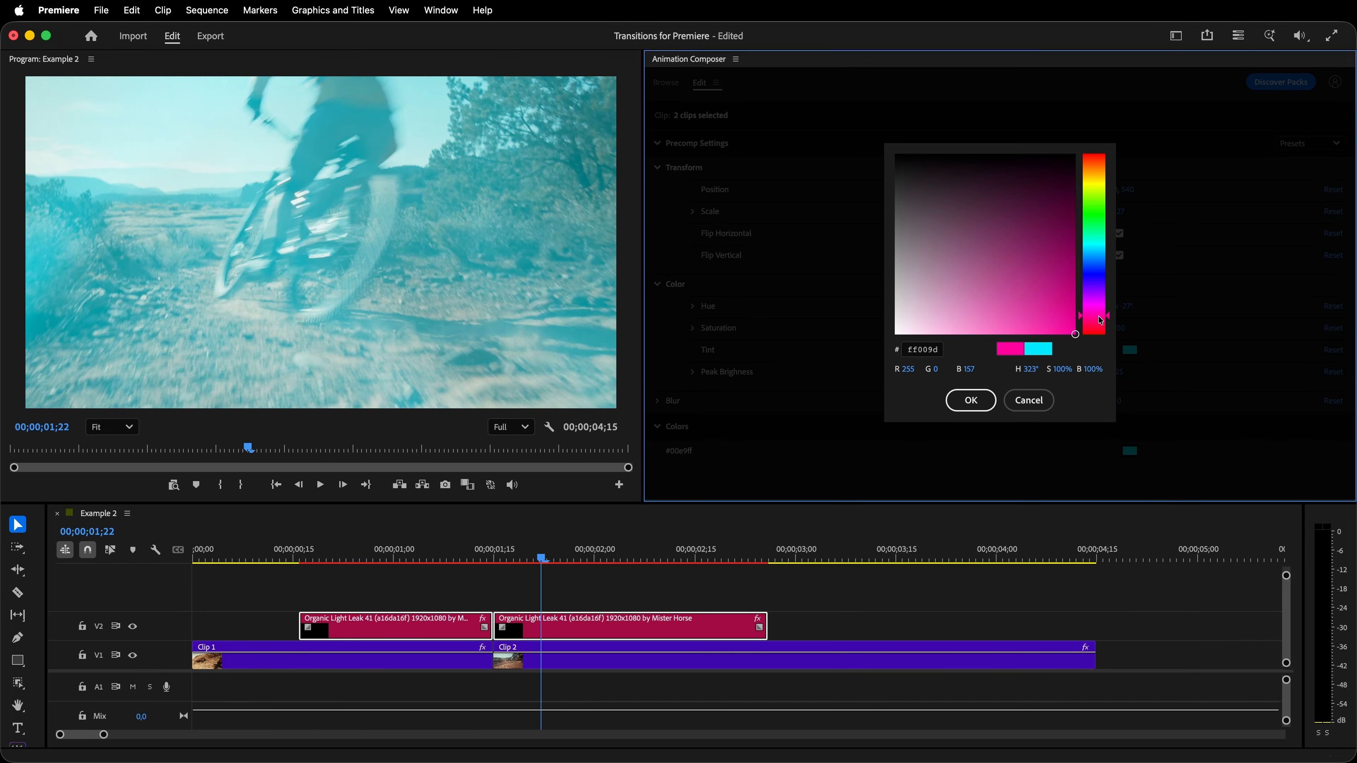
{"action": "left_click", "coordinate": [971, 402]}
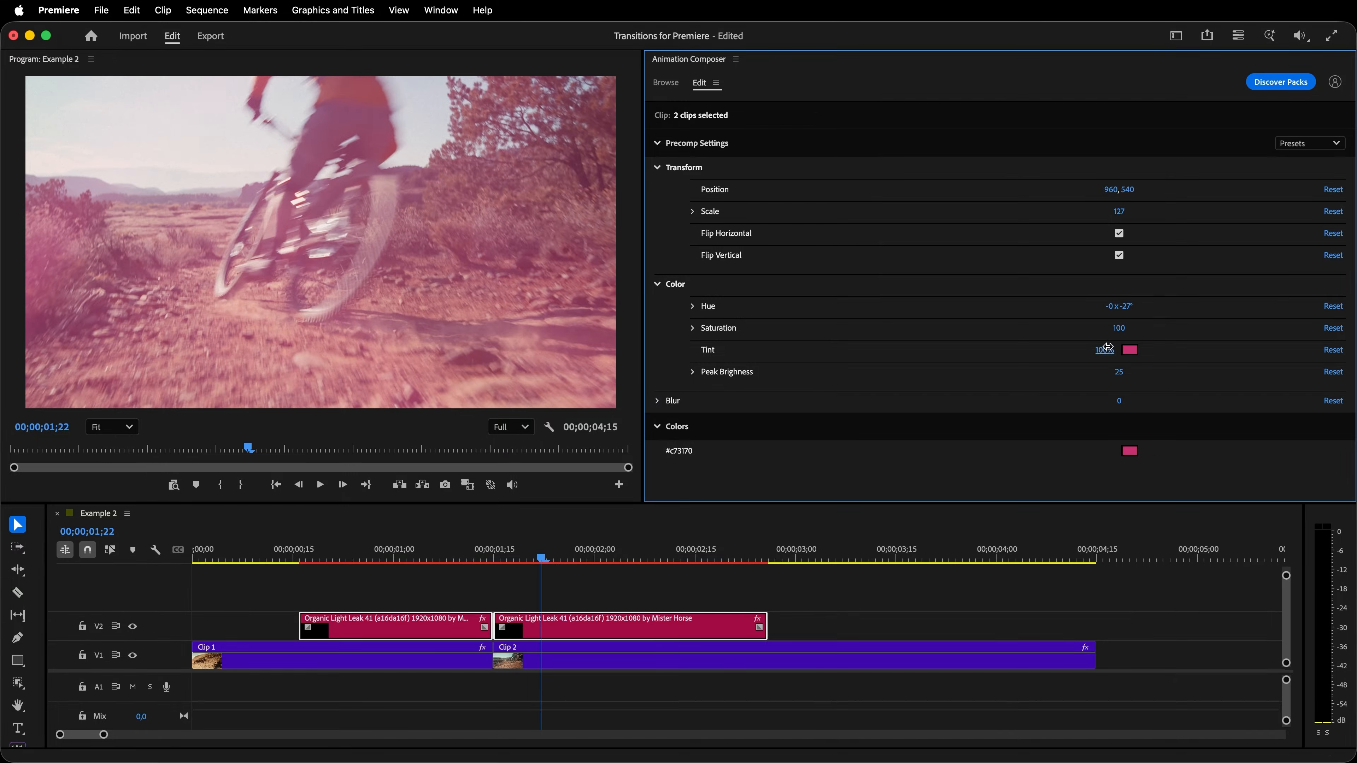
- Set the light leak's tint to 0% and its blur to 171, rendering the sequence to preview it from the start
{"action": "left_click_drag", "start_coordinate": [1091, 347], "coordinate": [1004, 353]}
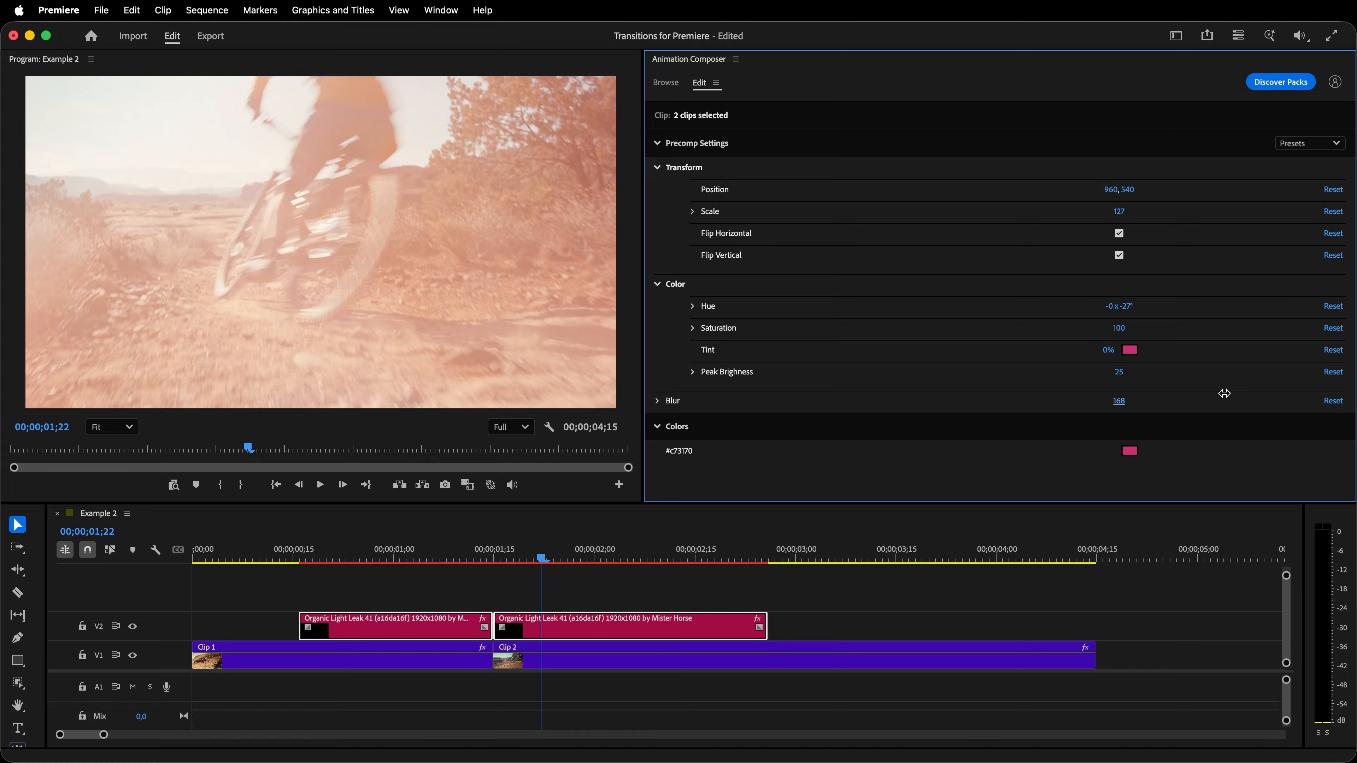
{"action": "left_click_drag", "start_coordinate": [548, 559], "coordinate": [183, 576]}
{"action": "key", "text": "Return"}
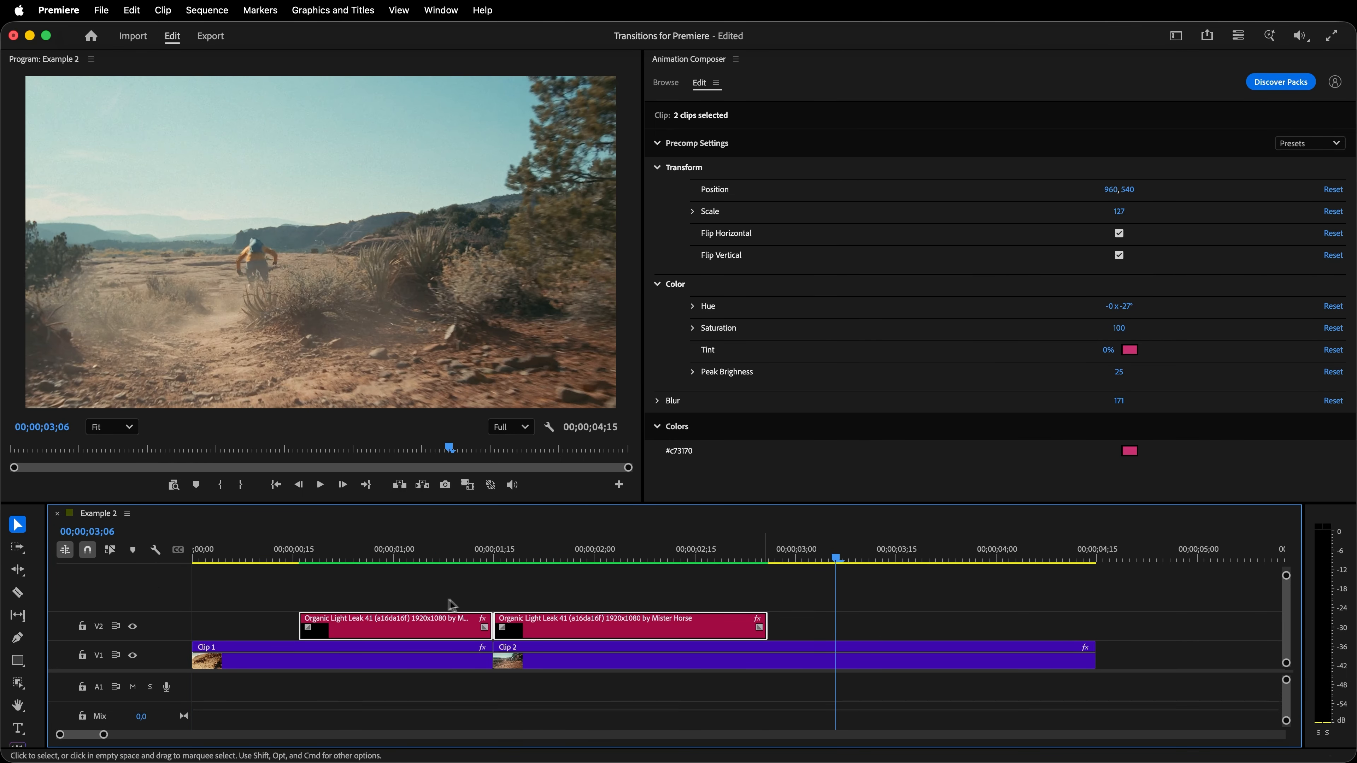
- Reset the light leak's blur and tint to their defaults and play the sequence from the start
{"action": "left_click", "coordinate": [1333, 403]}
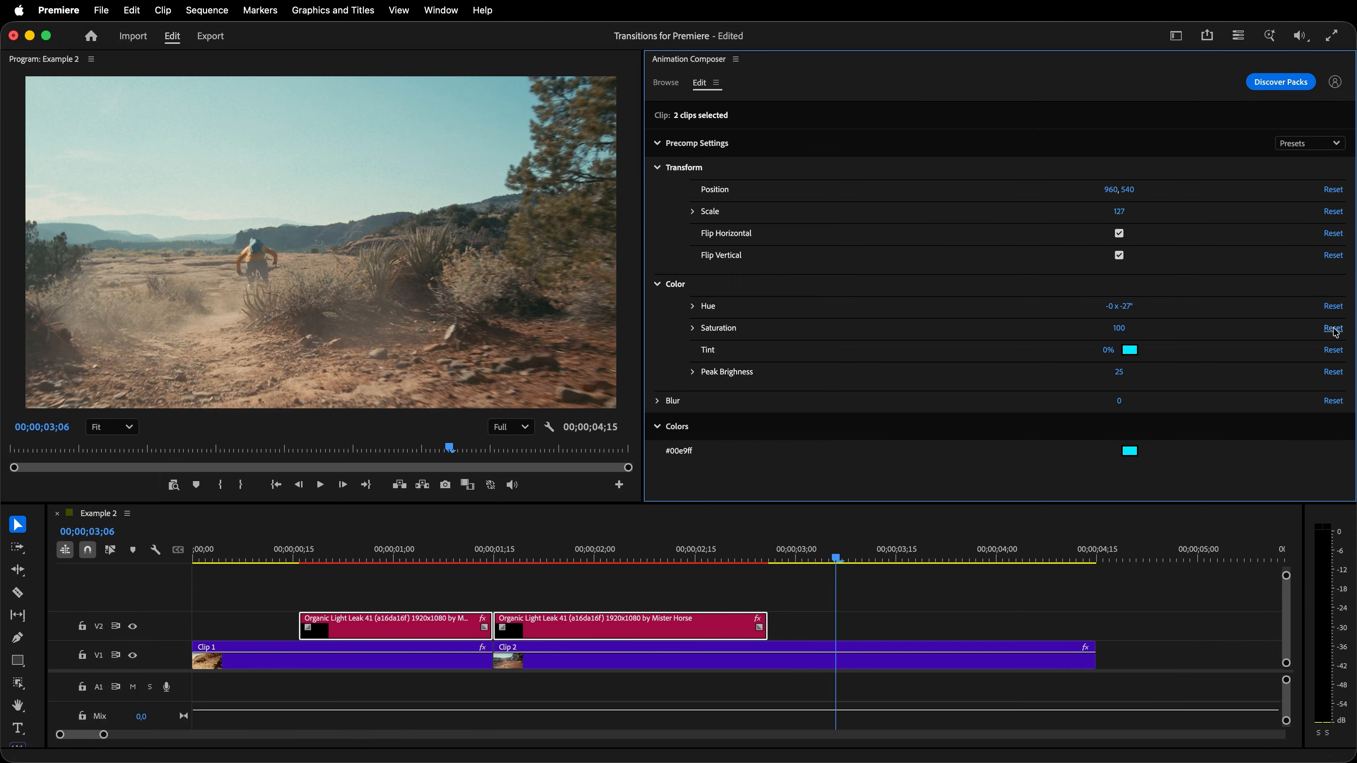
{"action": "left_click_drag", "start_coordinate": [835, 556], "coordinate": [161, 595]}
{"action": "key", "text": "space"}
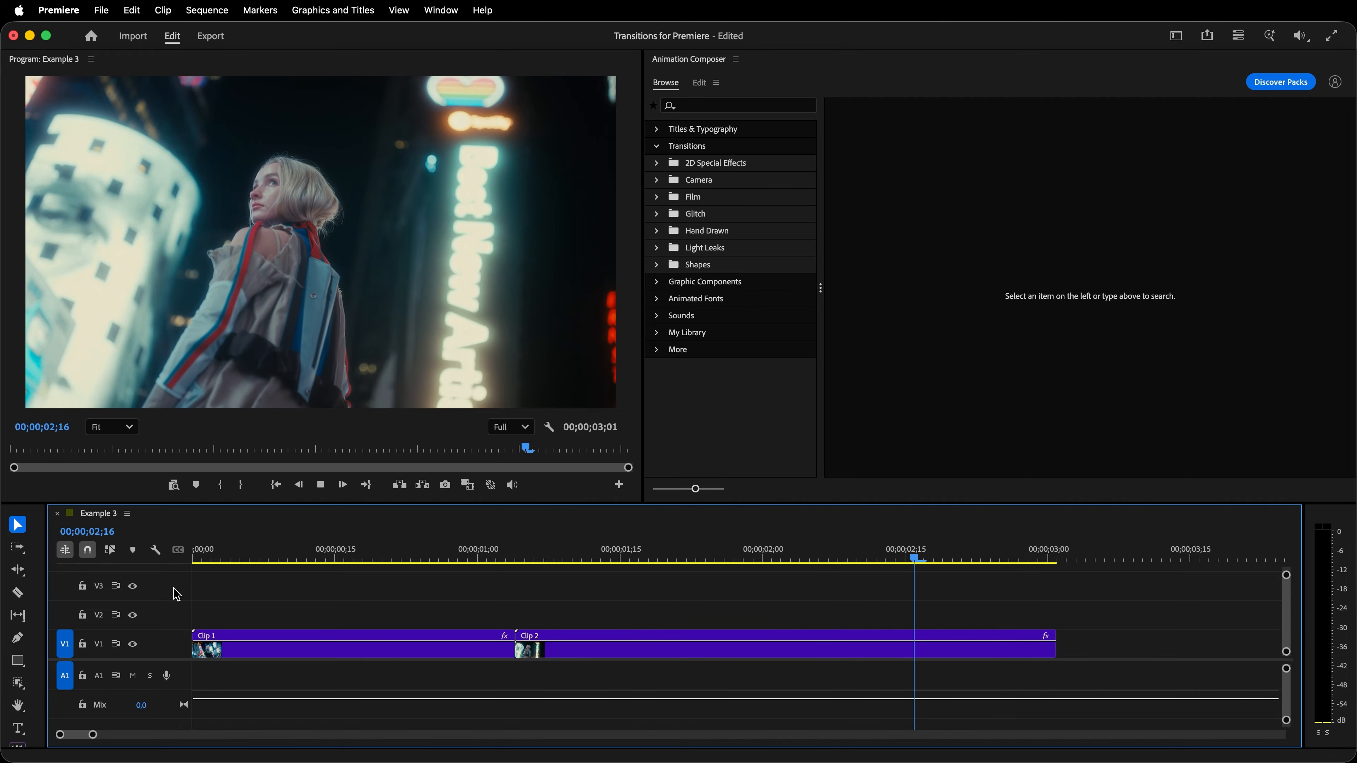
- Stop the Example 3 playback at 00;00;00;12 and add the Glitch VHS Magnet 3 transition with its sound from the VHS glitches
{"action": "key", "text": "space"}
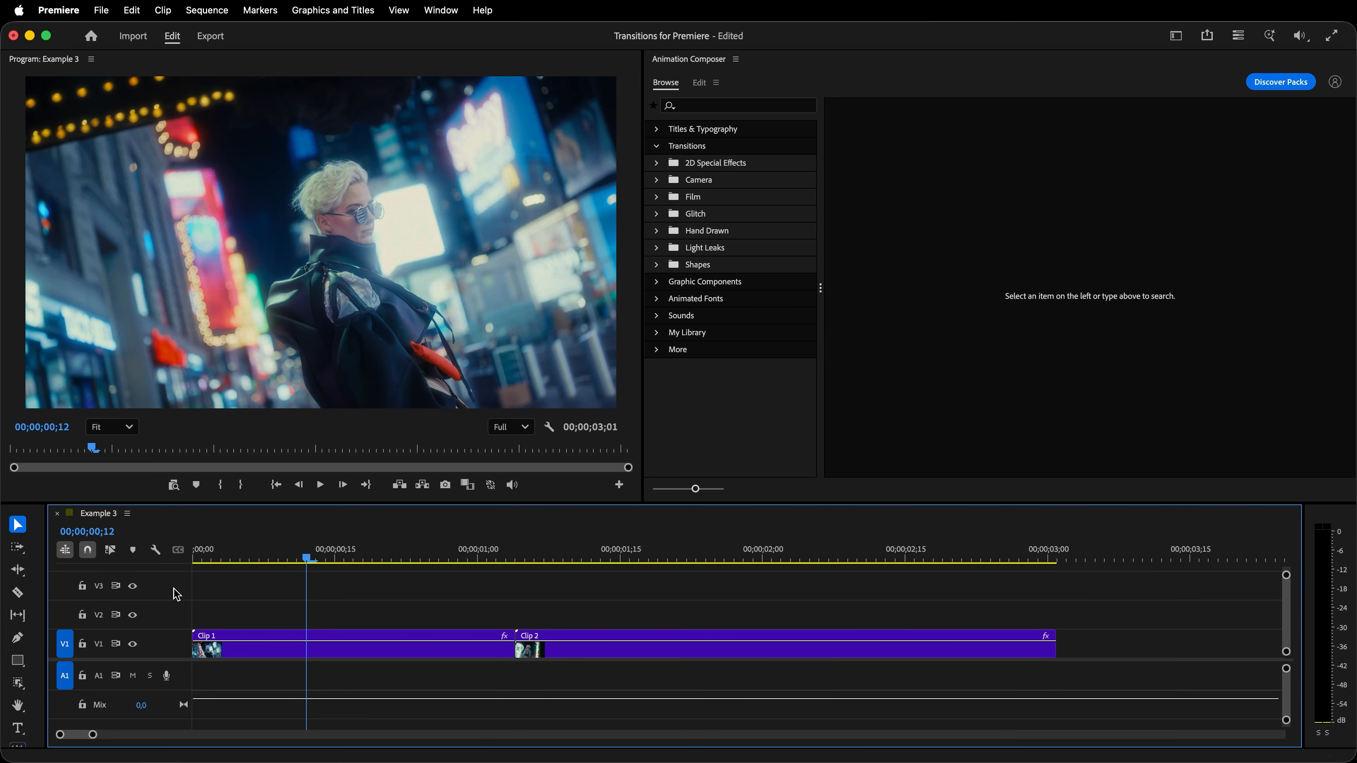
{"action": "left_click", "coordinate": [693, 215]}
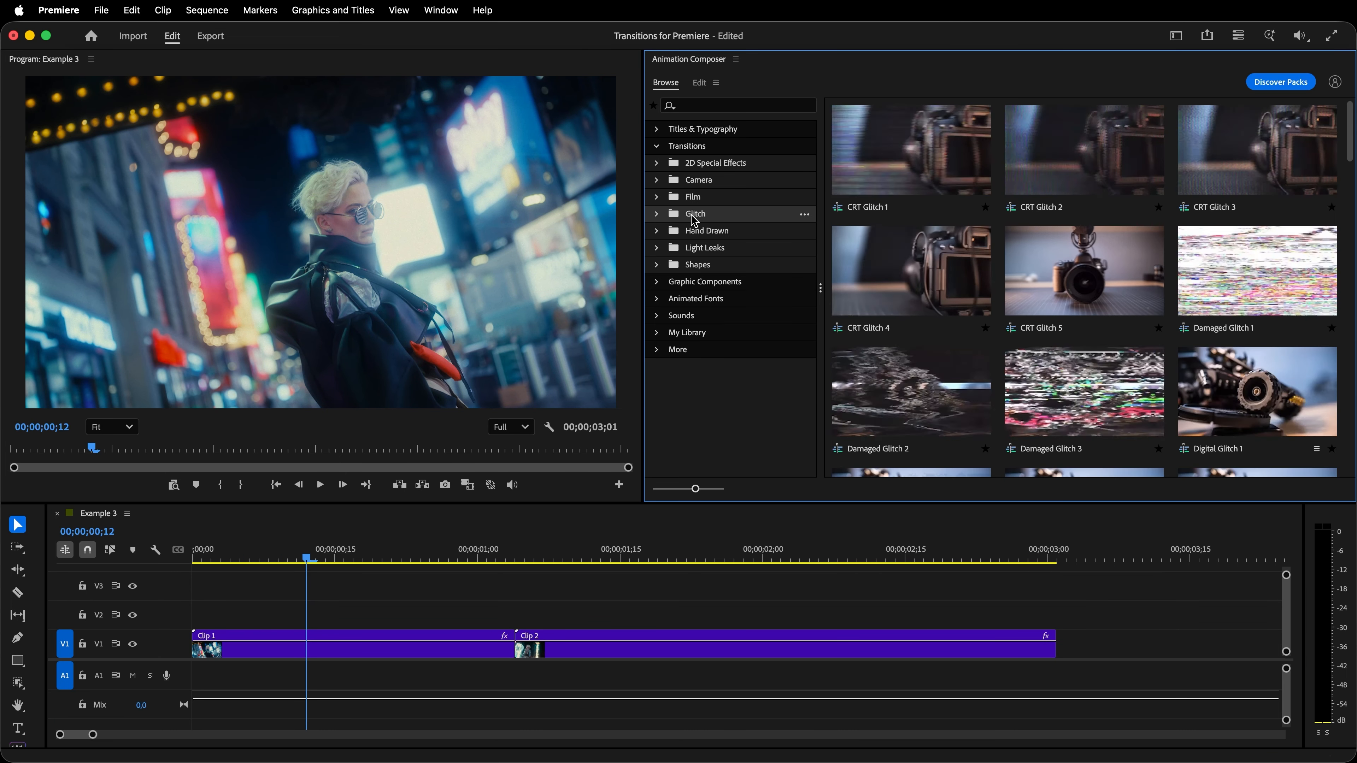
{"action": "left_click", "coordinate": [659, 219]}
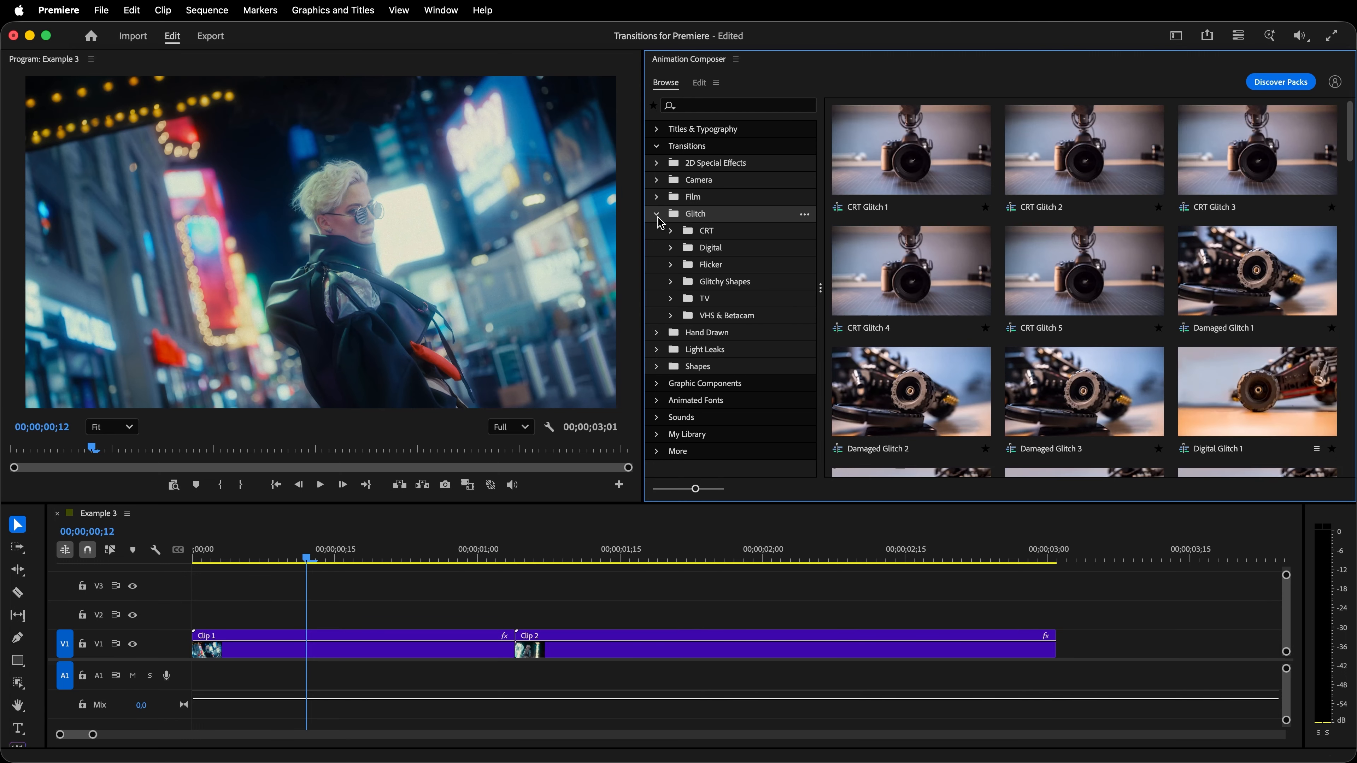
{"action": "left_click", "coordinate": [716, 317]}
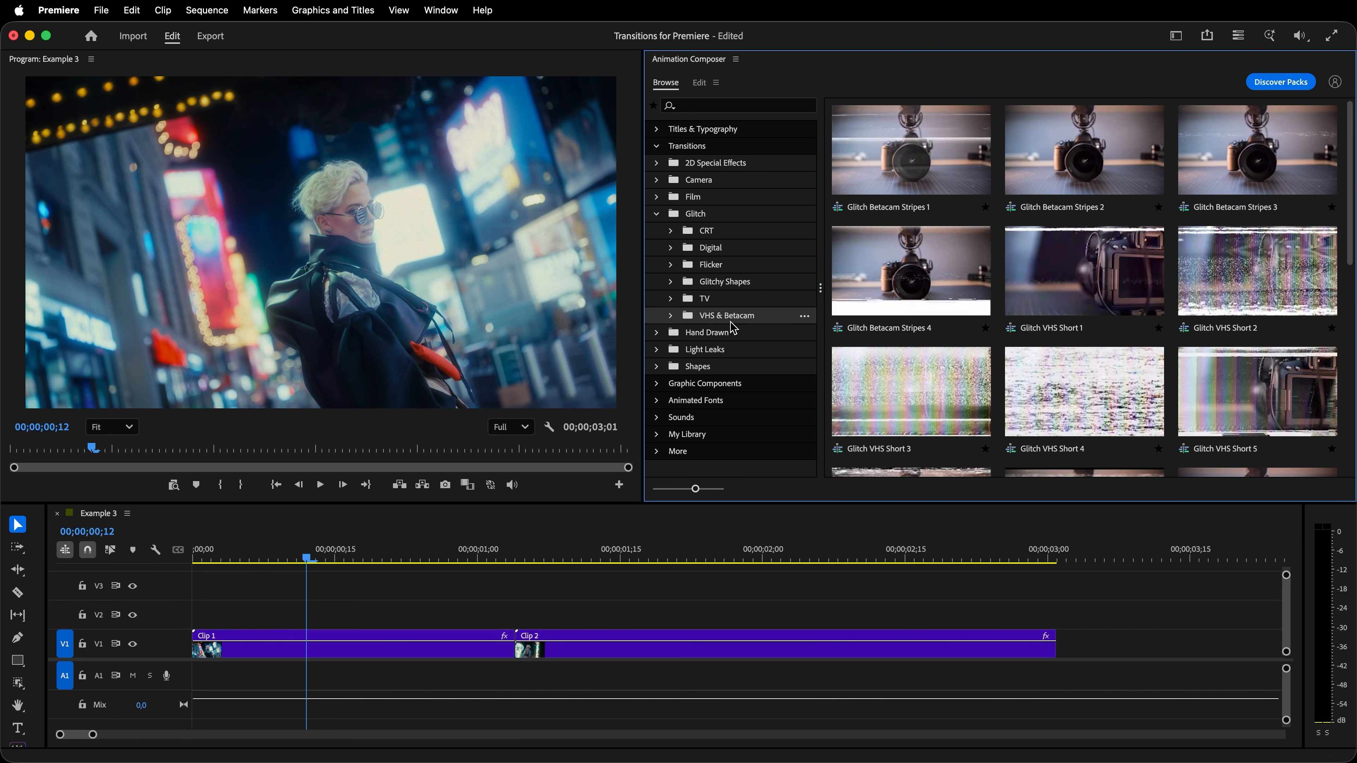
{"action": "left_click", "coordinate": [670, 316]}
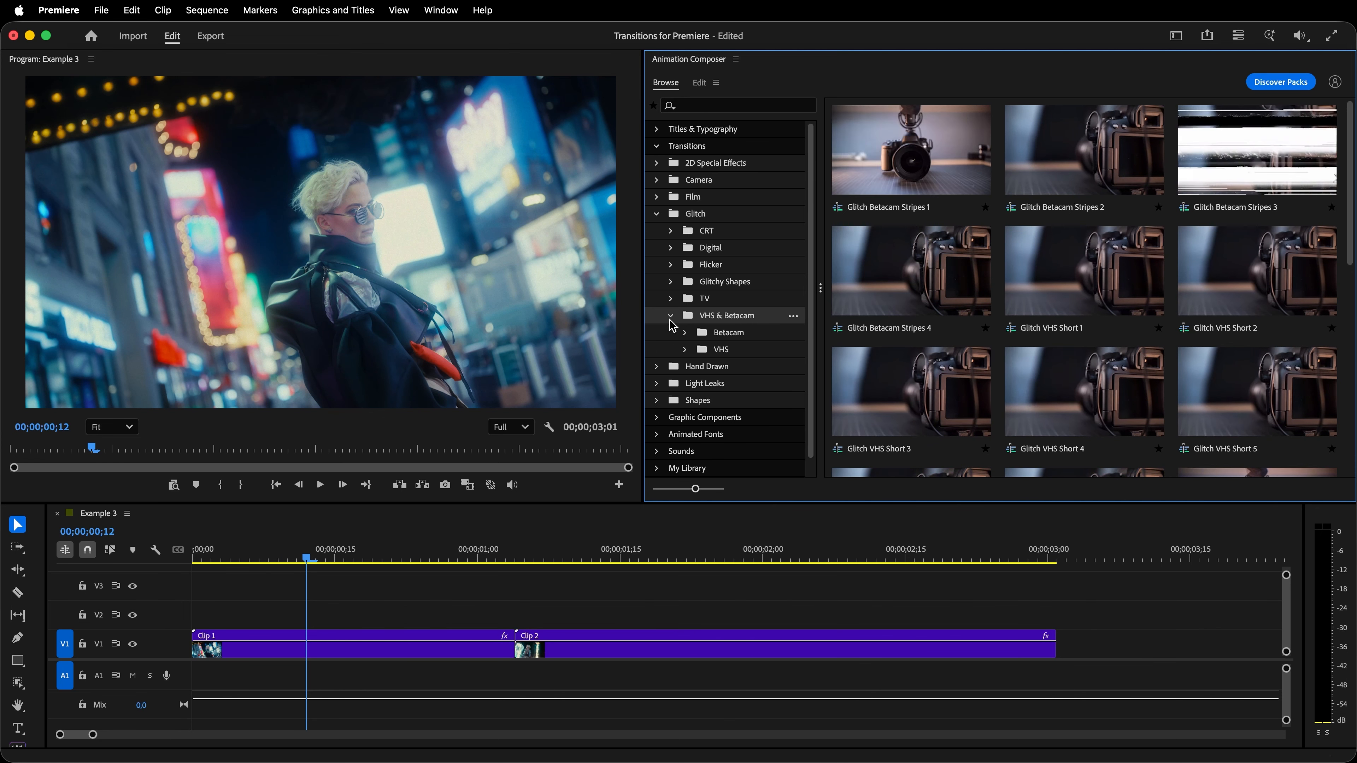
{"action": "left_click", "coordinate": [721, 351]}
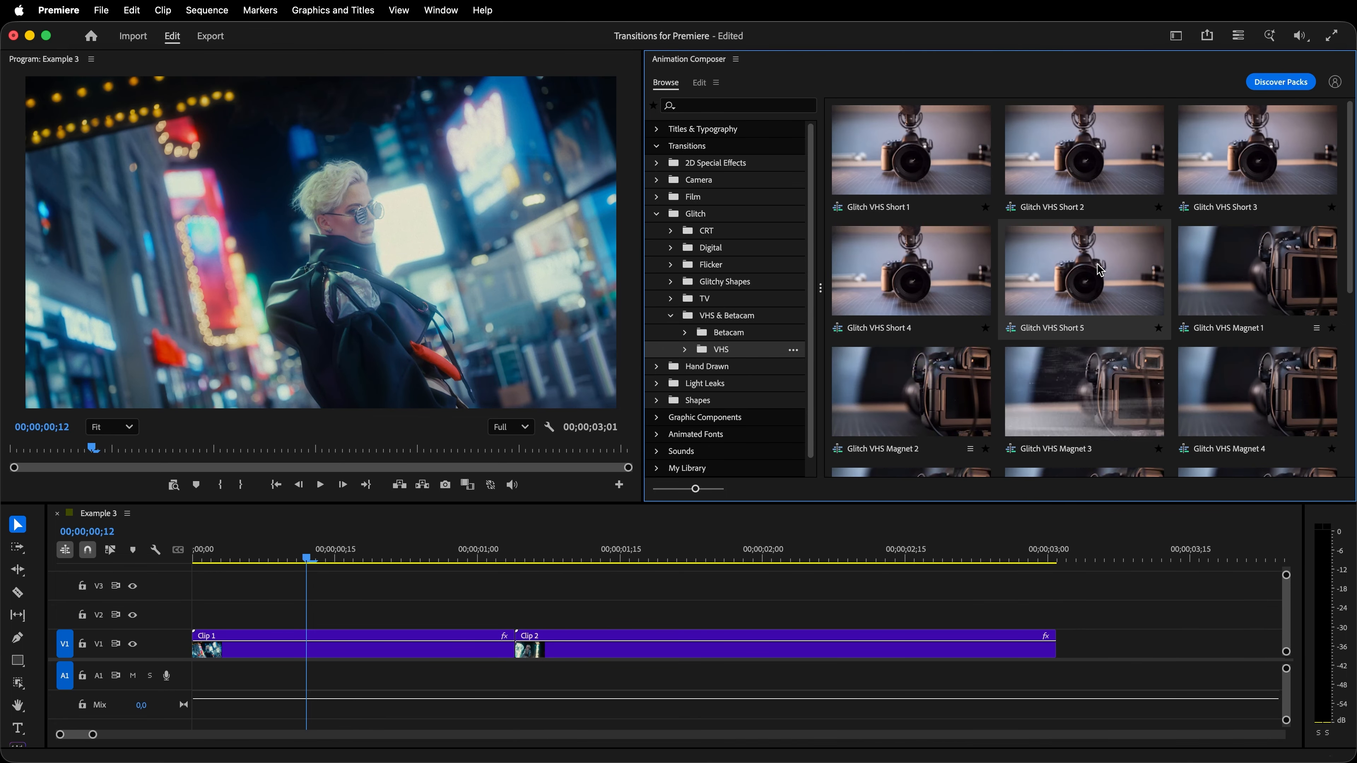
{"action": "left_click_drag", "start_coordinate": [1350, 168], "coordinate": [1353, 231]}
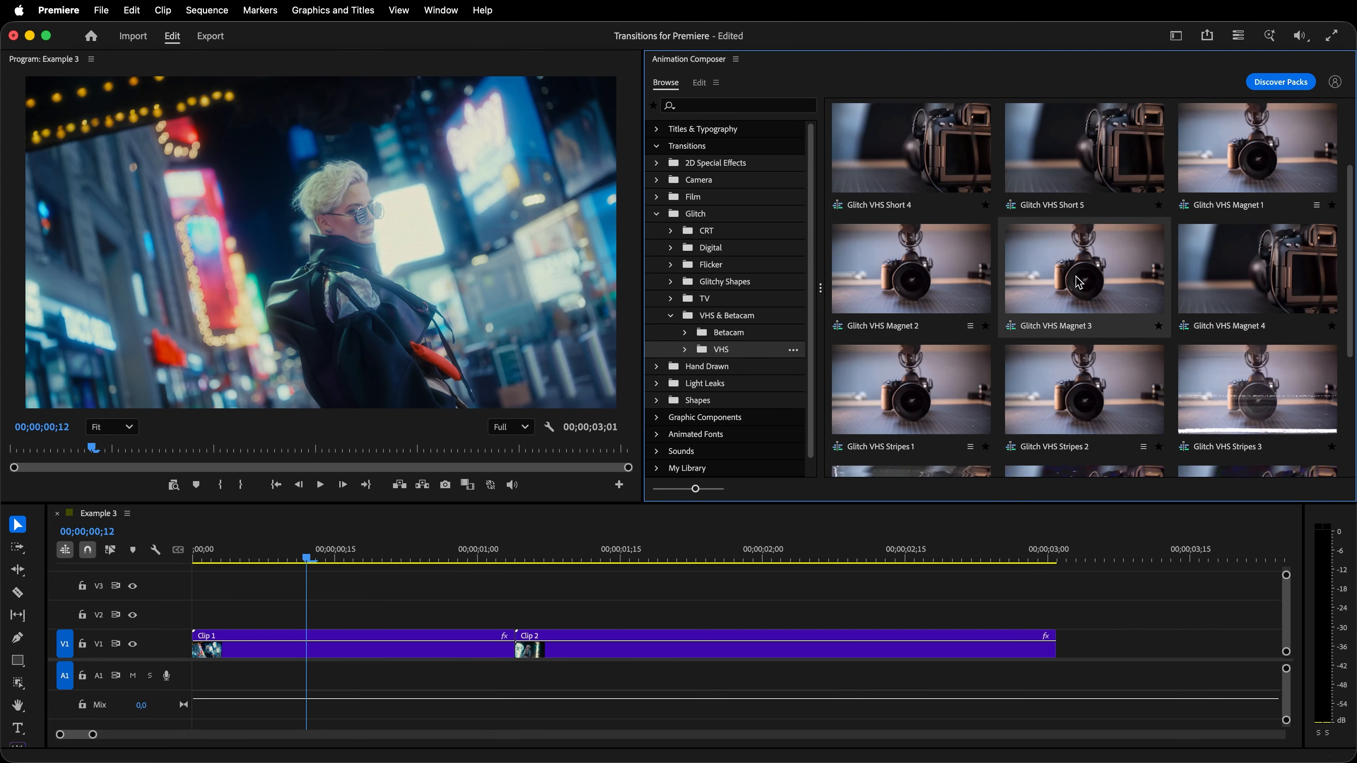
{"action": "left_click", "coordinate": [1112, 289]}
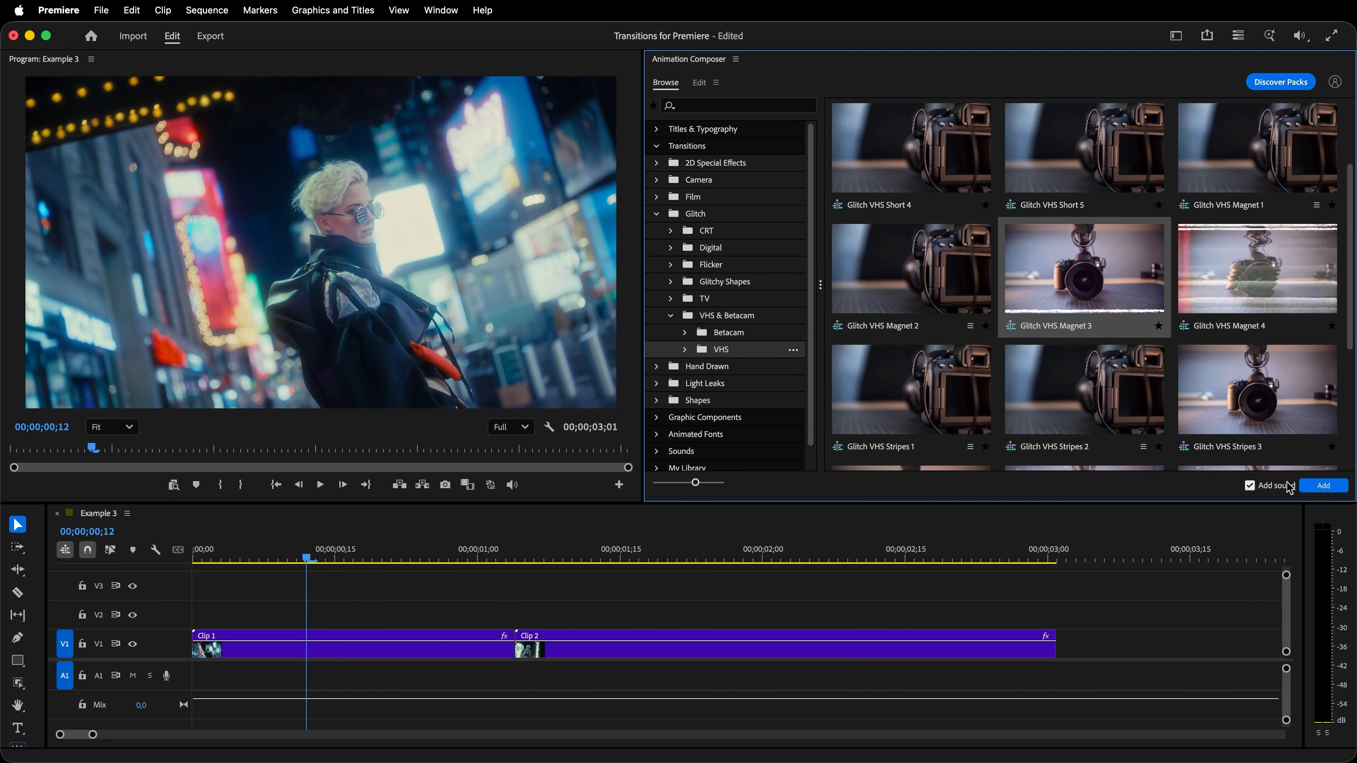
{"action": "left_click", "coordinate": [1321, 486]}
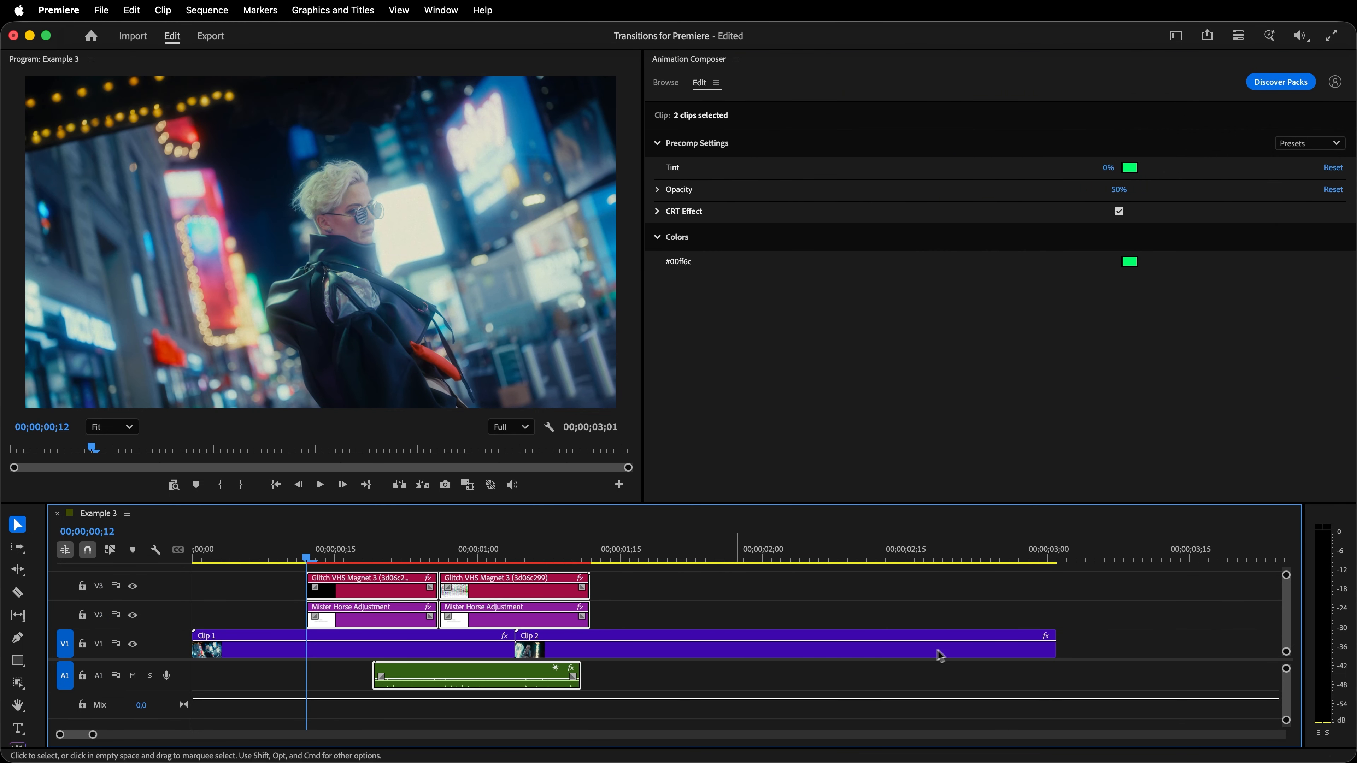
- Move the Glitch VHS Magnet 3 transition and its sound onto the cut between Clip 1 and Clip 2, and play the sequence from the start
{"action": "left_click_drag", "start_coordinate": [512, 626], "coordinate": [591, 624]}
{"action": "left_click", "coordinate": [194, 558]}
{"action": "key", "text": "space"}
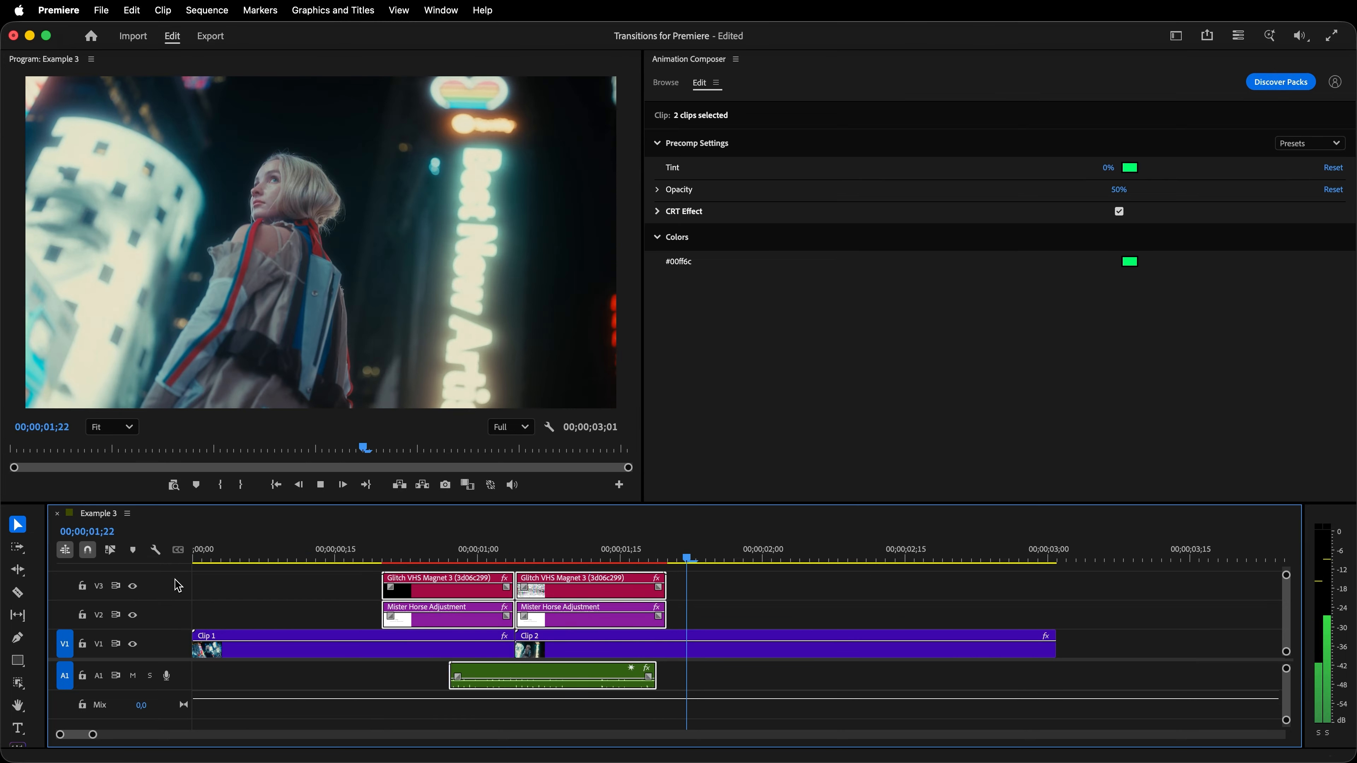
{"action": "key", "text": "space"}
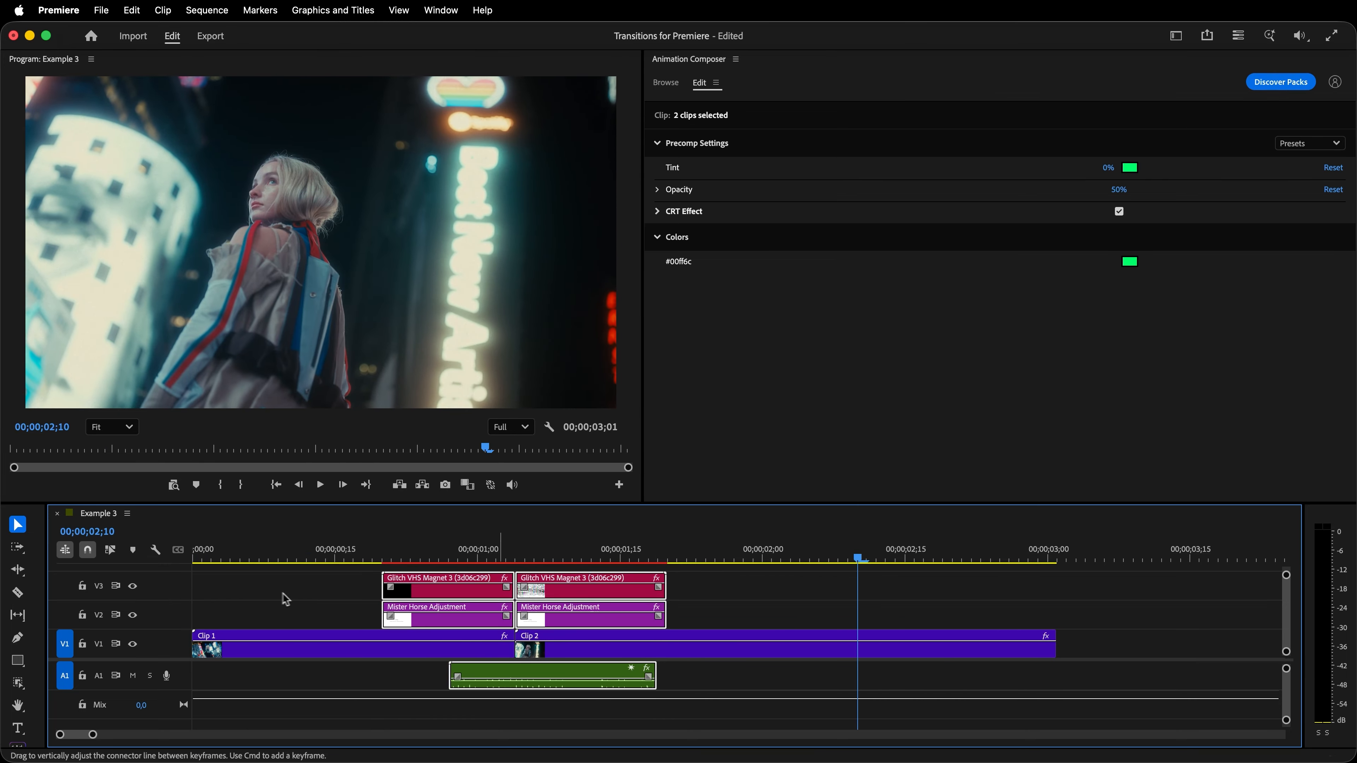
- Try a 100% tint in #93e1d7 on the glitch transition at 00;00;01;11, and reset the tint to its default
{"action": "left_click_drag", "start_coordinate": [862, 561], "coordinate": [584, 577]}
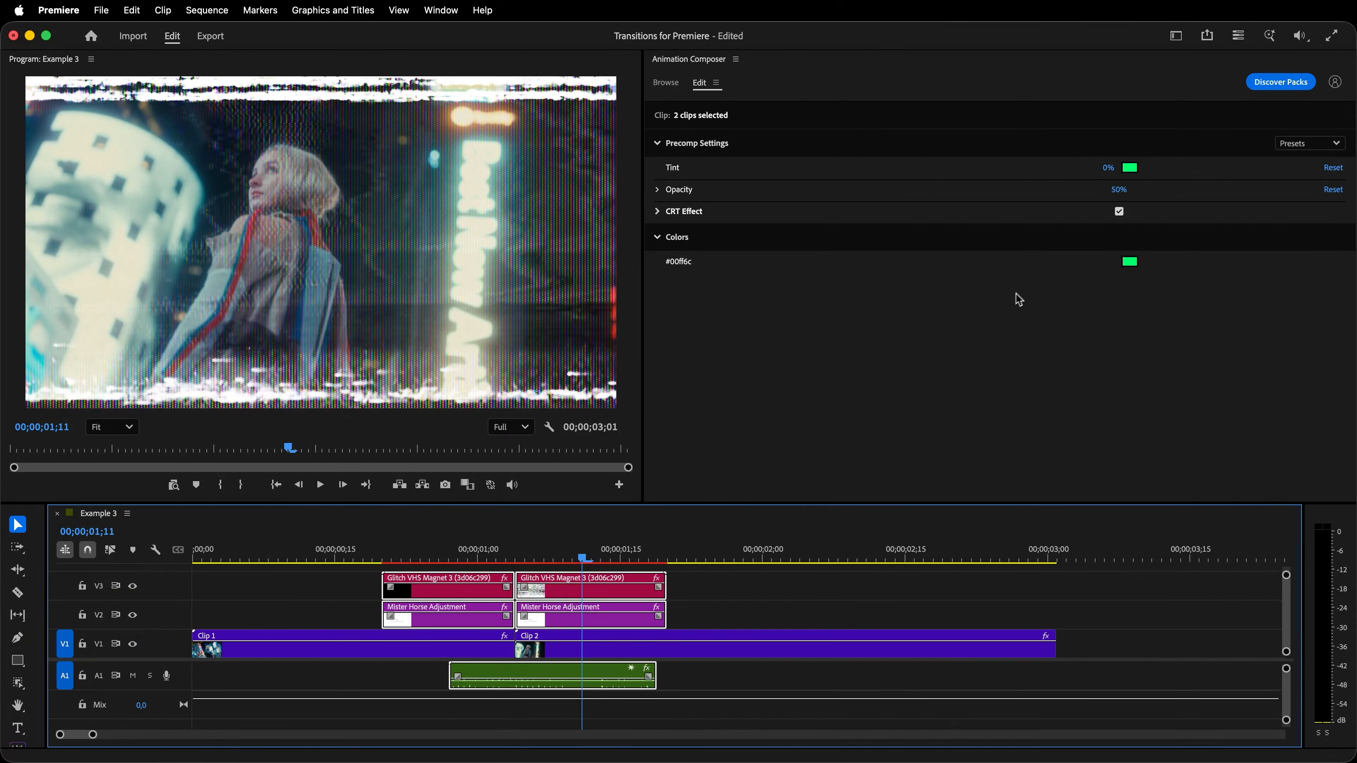
{"action": "left_click_drag", "start_coordinate": [1107, 168], "coordinate": [1165, 168]}
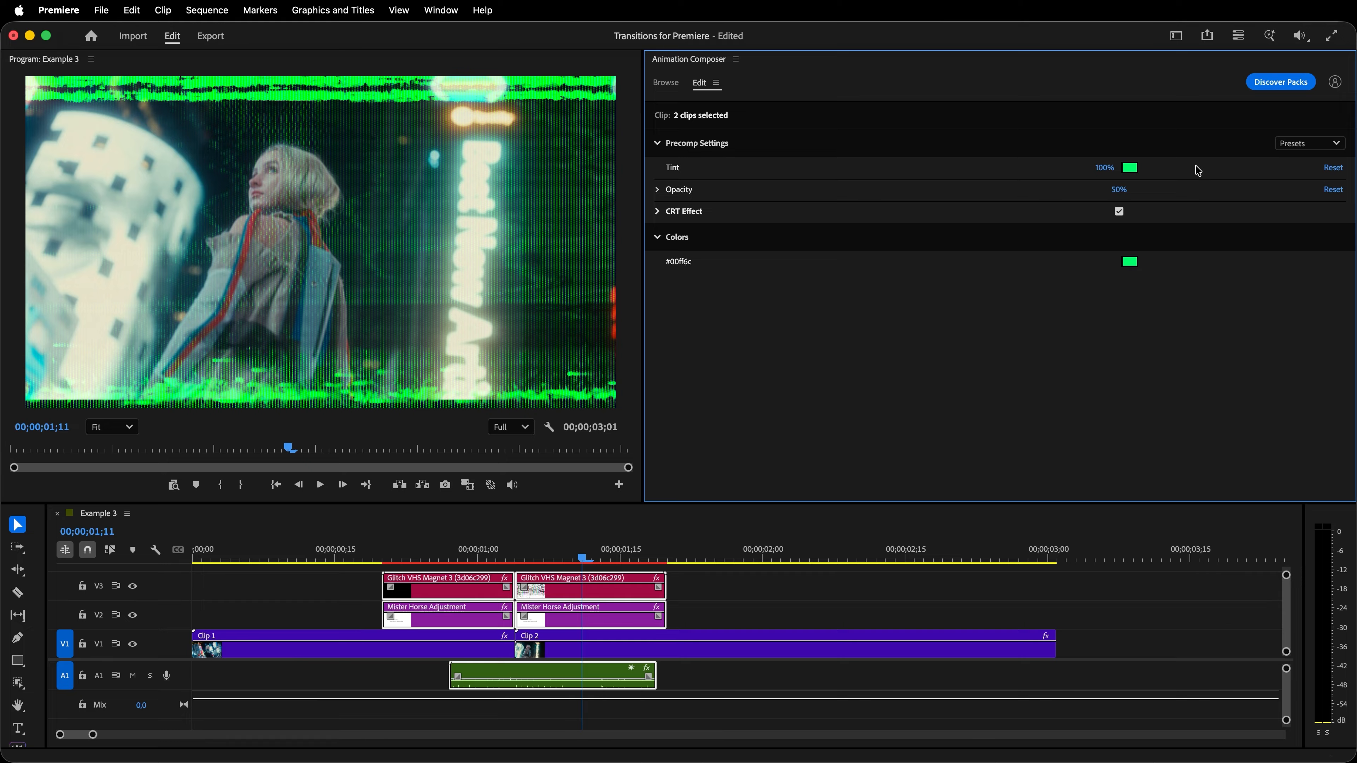
{"action": "left_click", "coordinate": [1132, 169]}
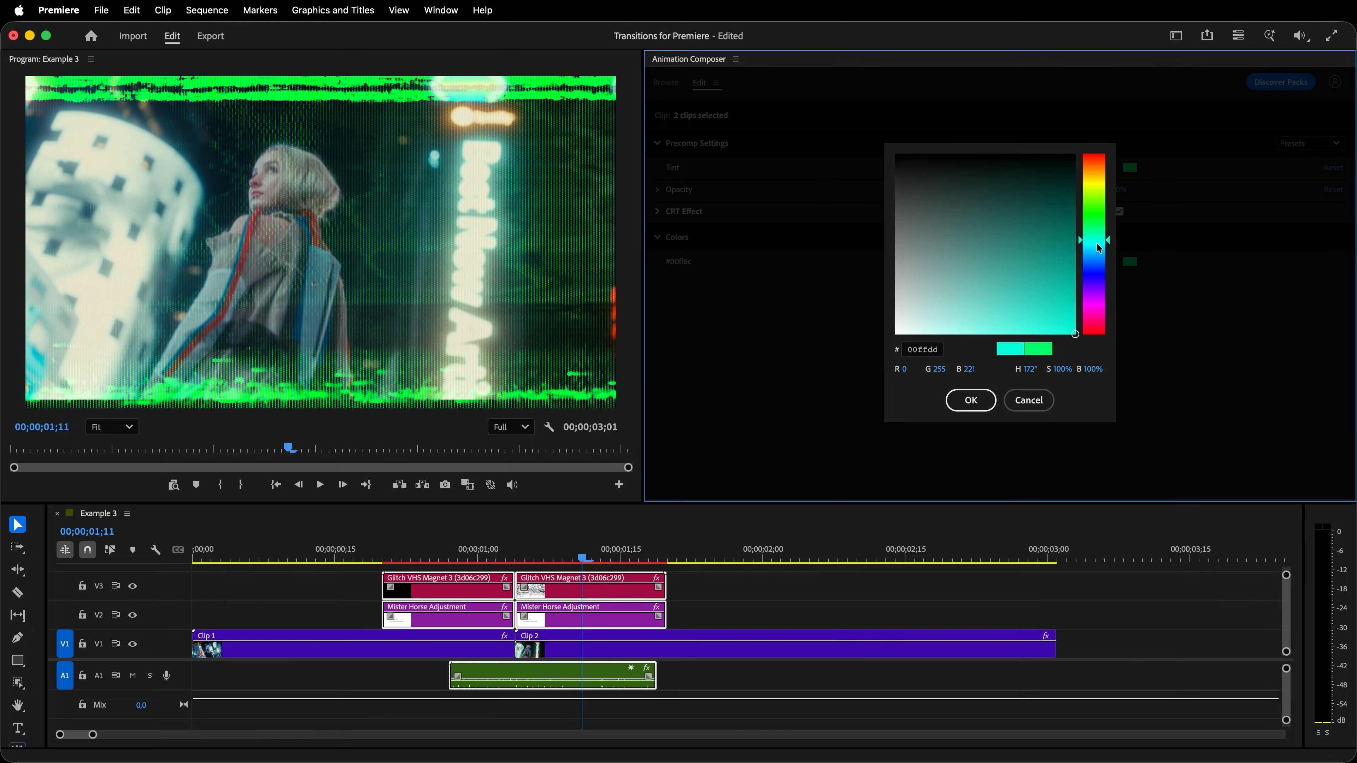
{"action": "left_click", "coordinate": [971, 400]}
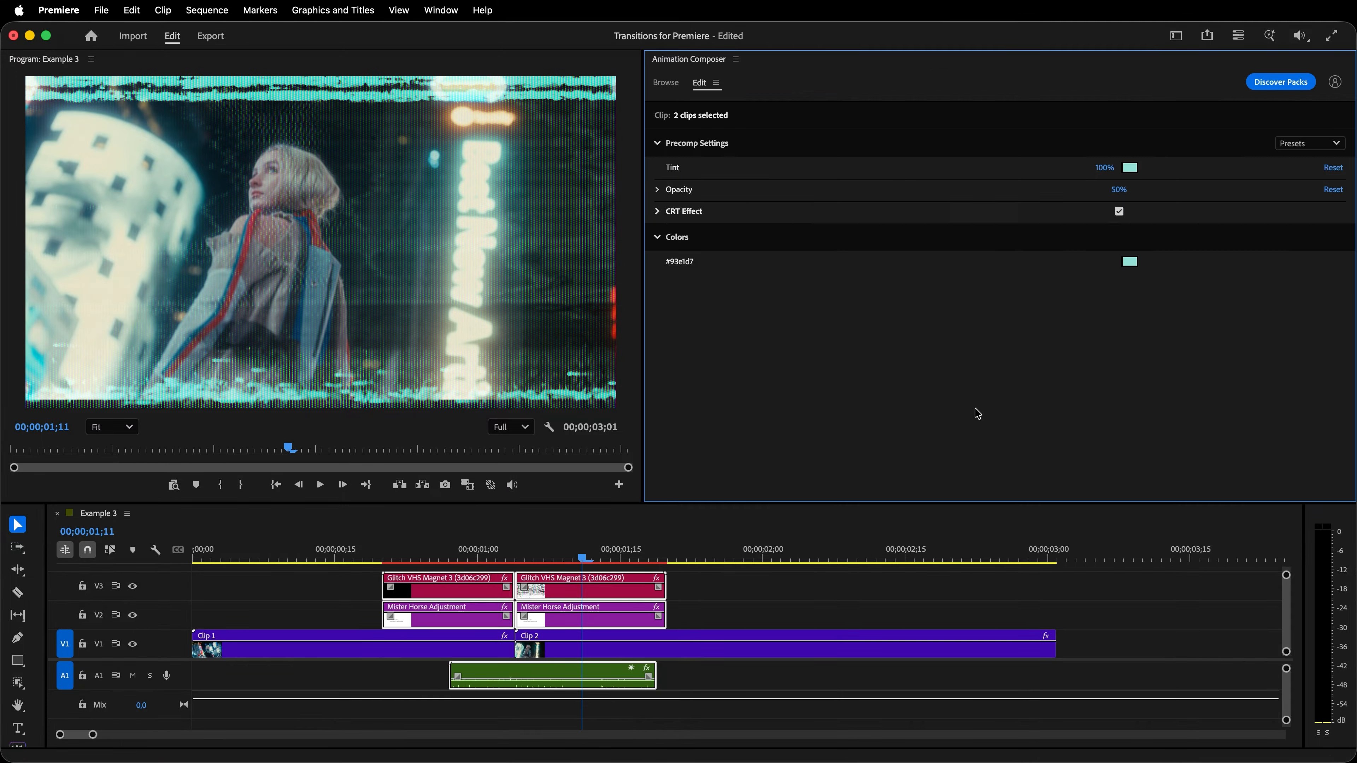
{"action": "left_click", "coordinate": [1332, 168]}
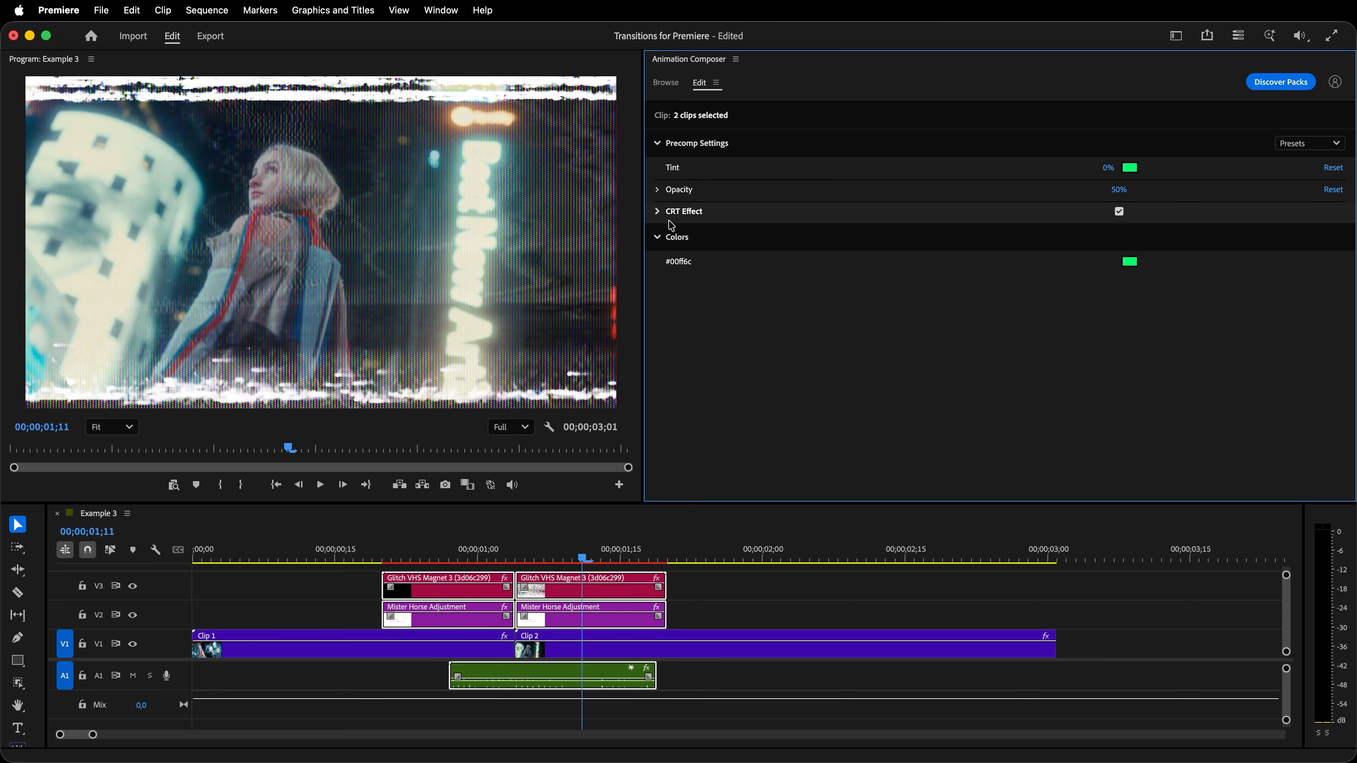
- Expand the glitch transition's CRT Effect settings and compare the image with the effect off and on
{"action": "left_click", "coordinate": [658, 212]}
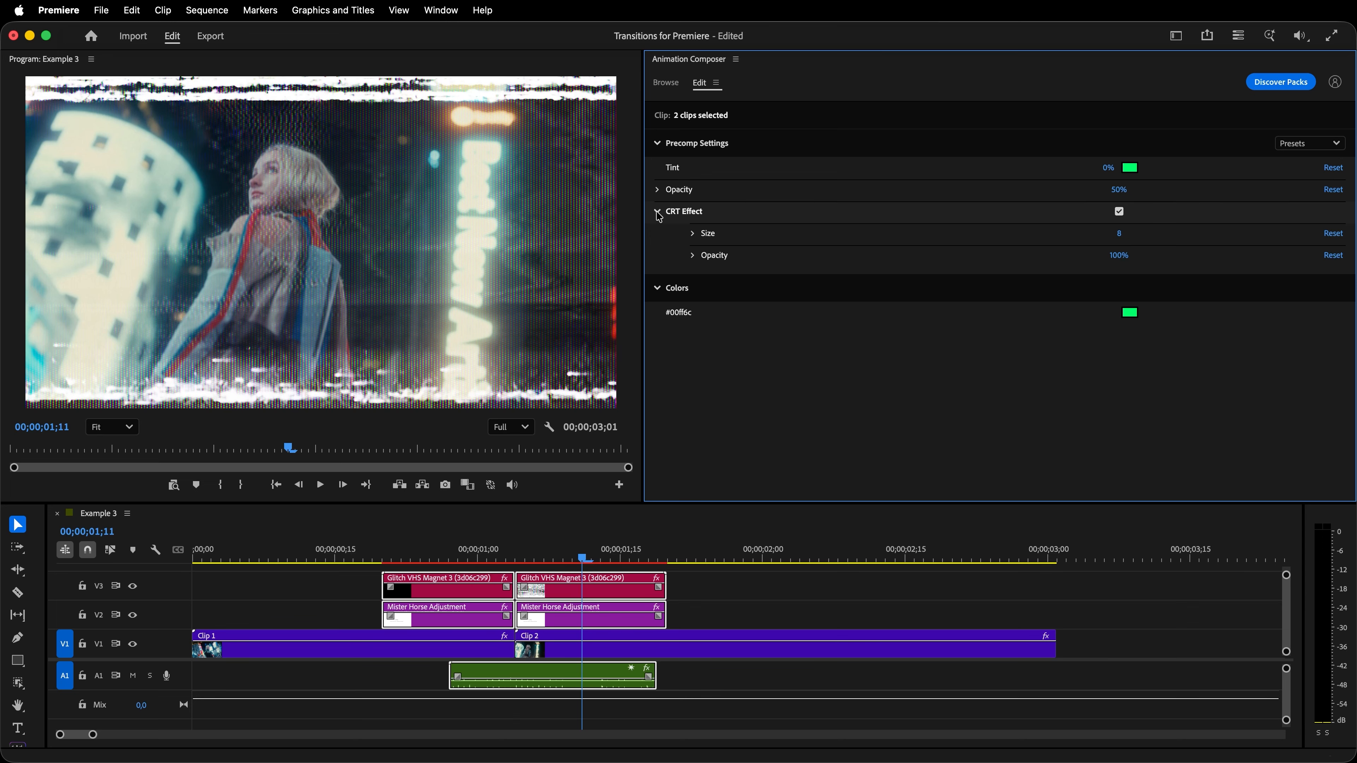
{"action": "left_click", "coordinate": [1120, 213]}
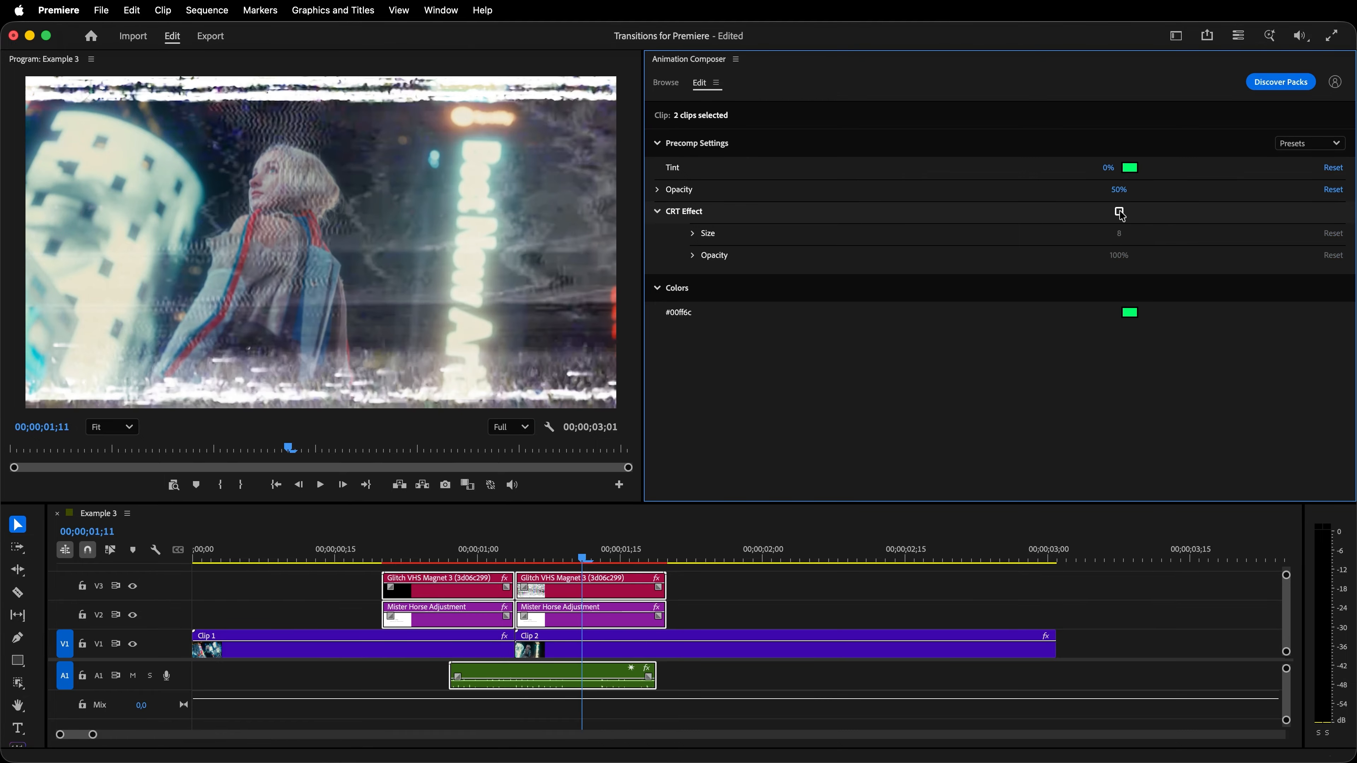
{"action": "left_click", "coordinate": [1120, 212]}
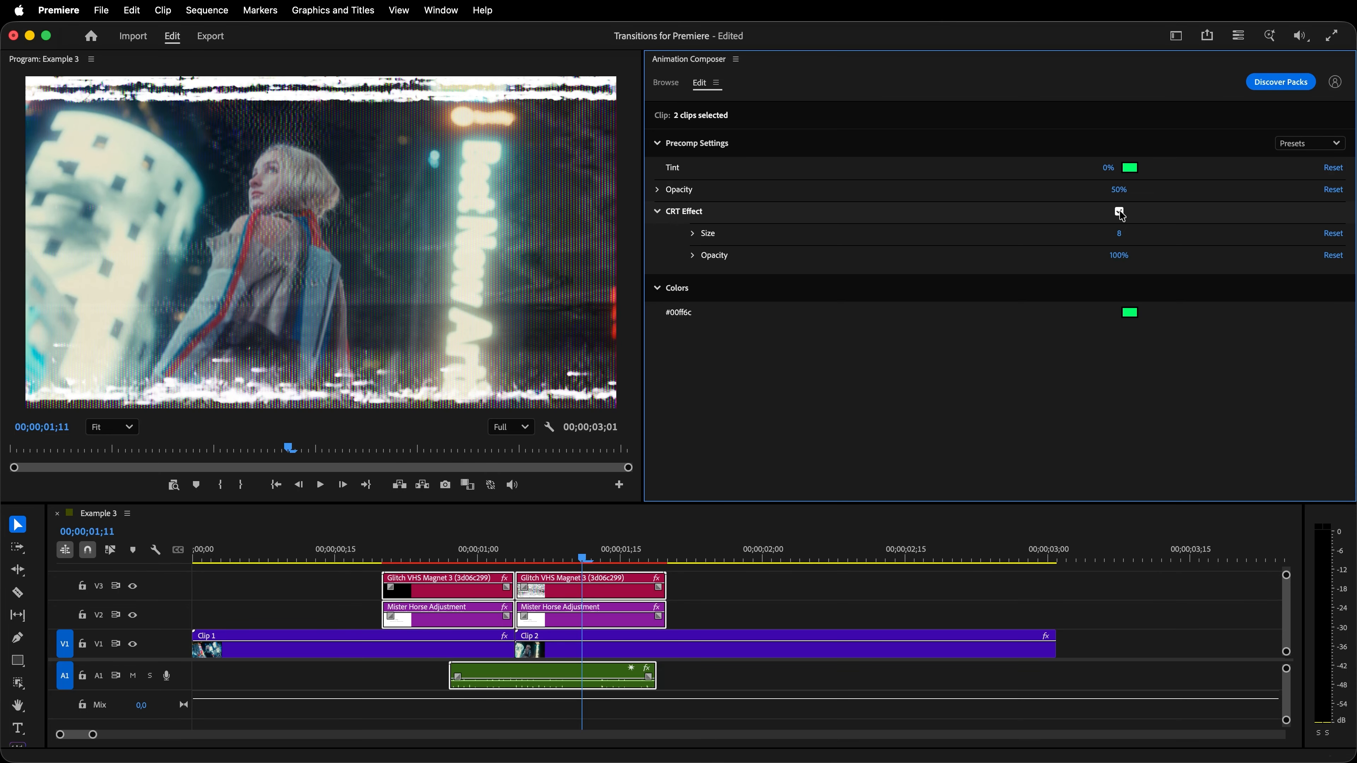
- Set the CRT Effect size to 38 and the glitch transition's overall opacity to 100%, and play the sequence from the start
{"action": "left_click_drag", "start_coordinate": [1120, 236], "coordinate": [1138, 264]}
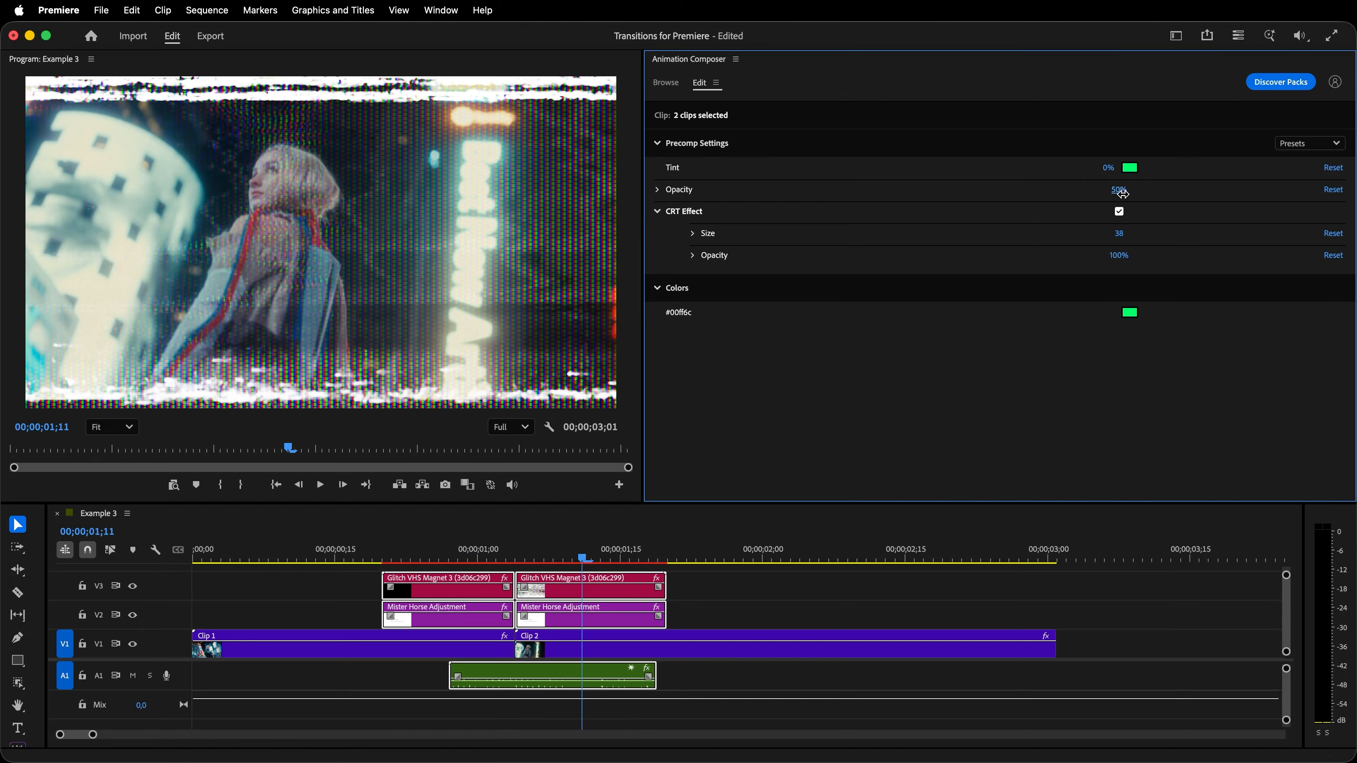
{"action": "left_click_drag", "start_coordinate": [1134, 194], "coordinate": [1194, 190]}
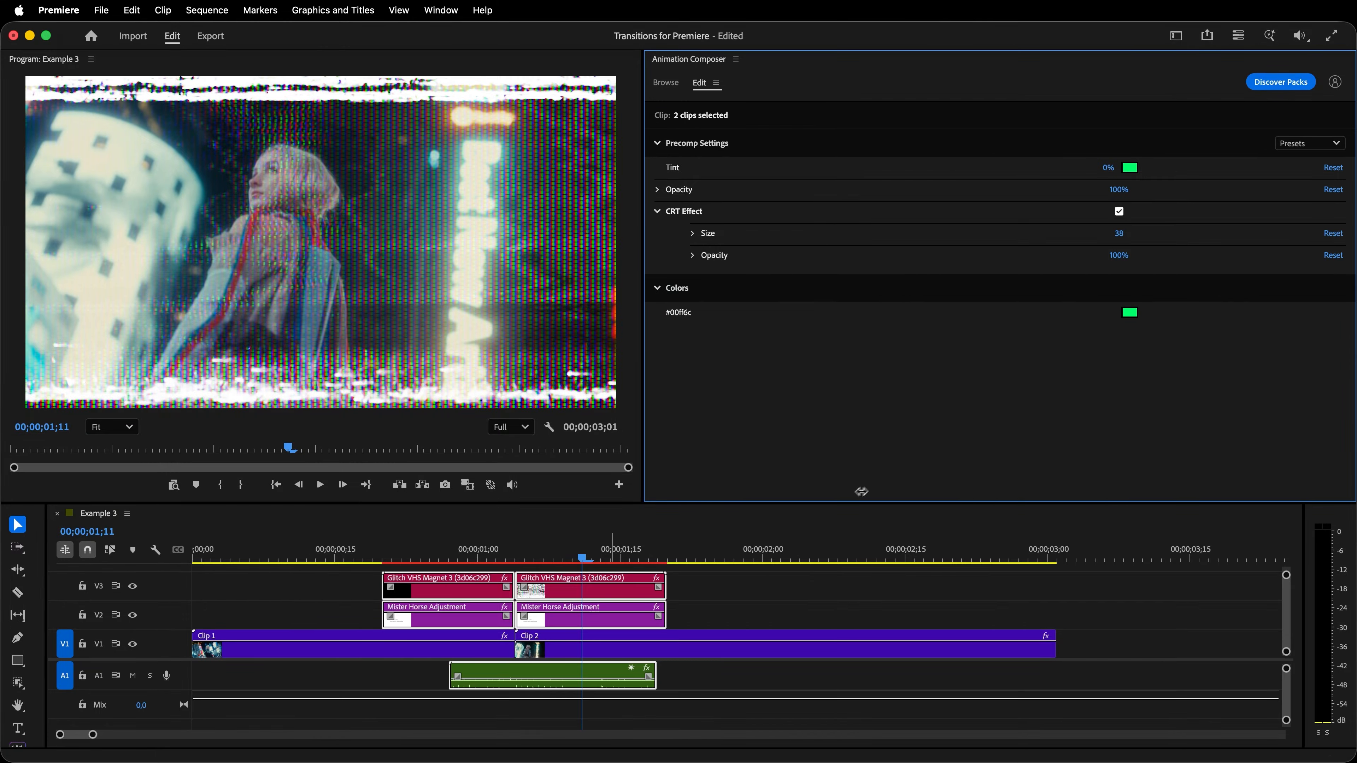
{"action": "left_click_drag", "start_coordinate": [555, 565], "coordinate": [193, 568]}
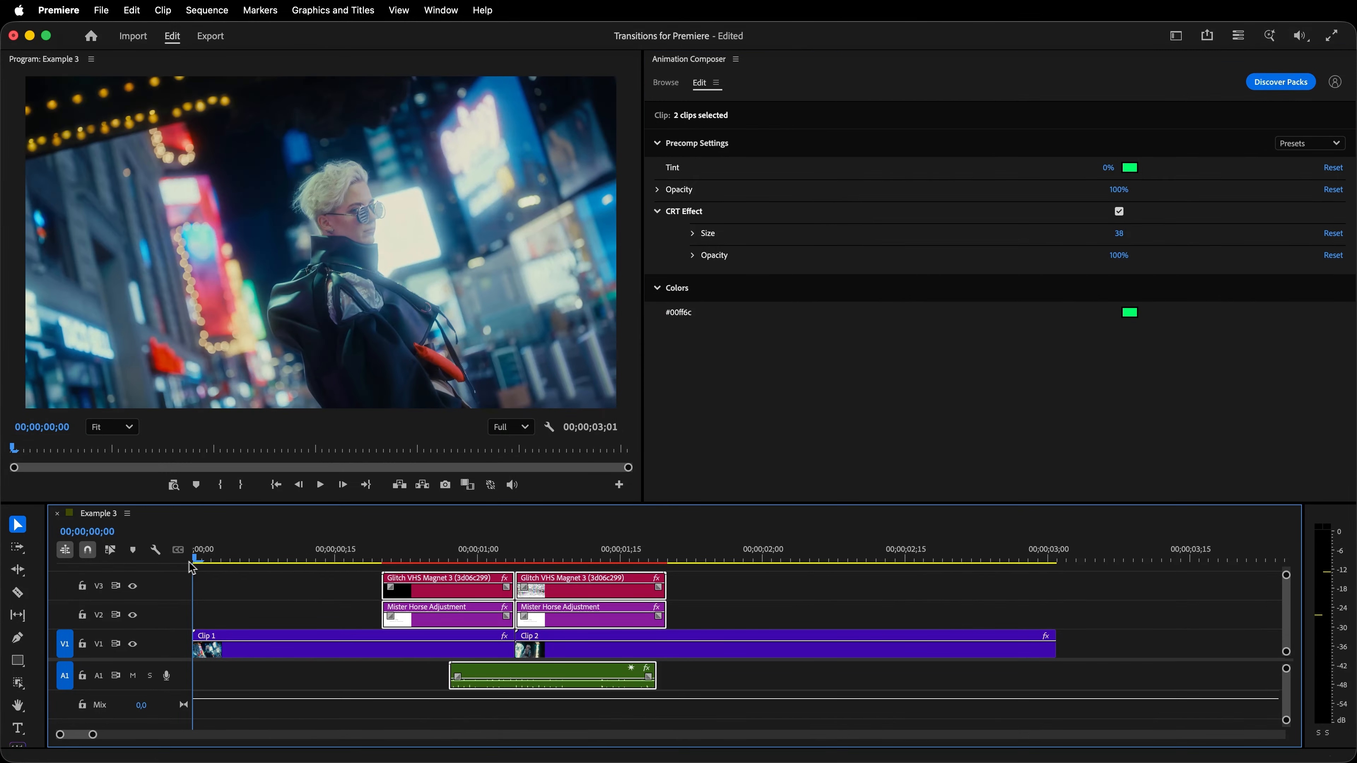
{"action": "key", "text": "space"}
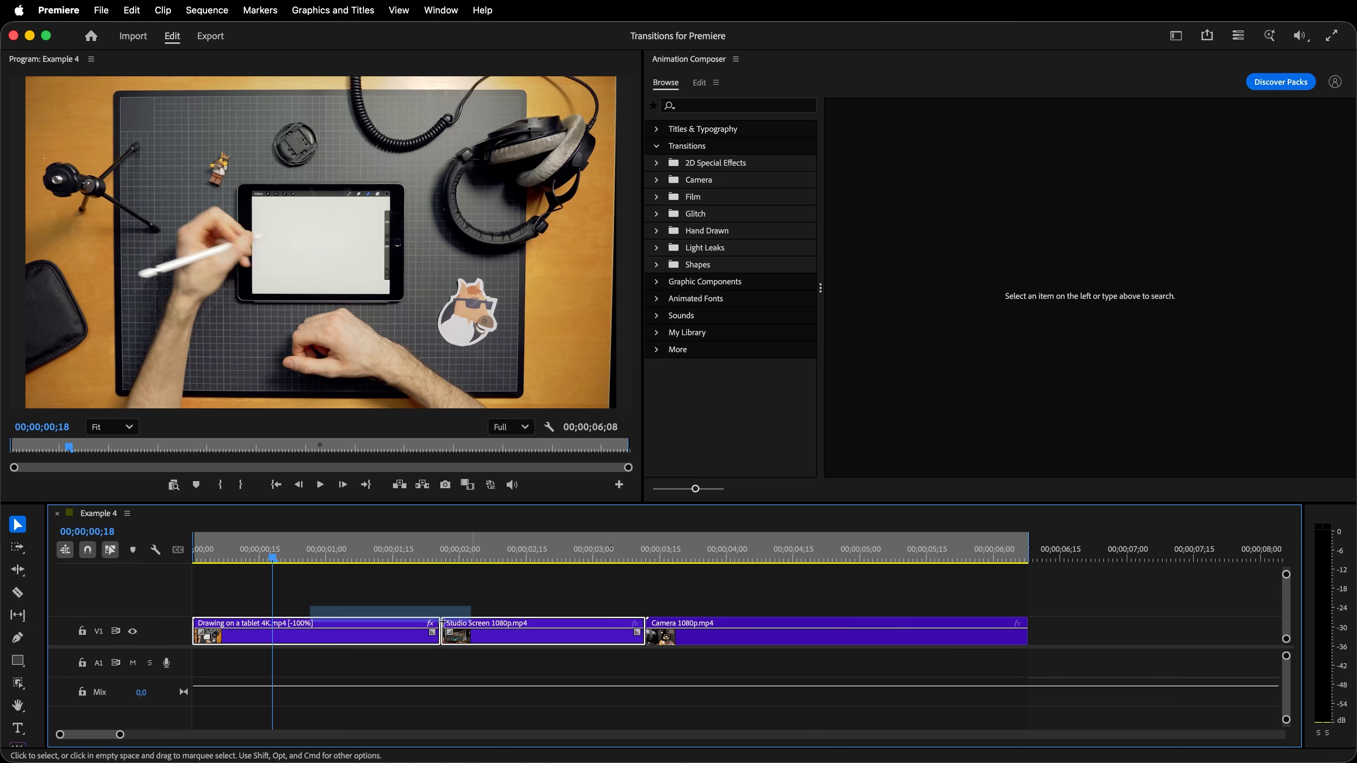
- Replace all three Example 4 clips with a linked After Effects composition, saving the project as Replace.aep
{"action": "left_click_drag", "start_coordinate": [726, 626], "coordinate": [723, 626]}
{"action": "right_click", "coordinate": [603, 644]}
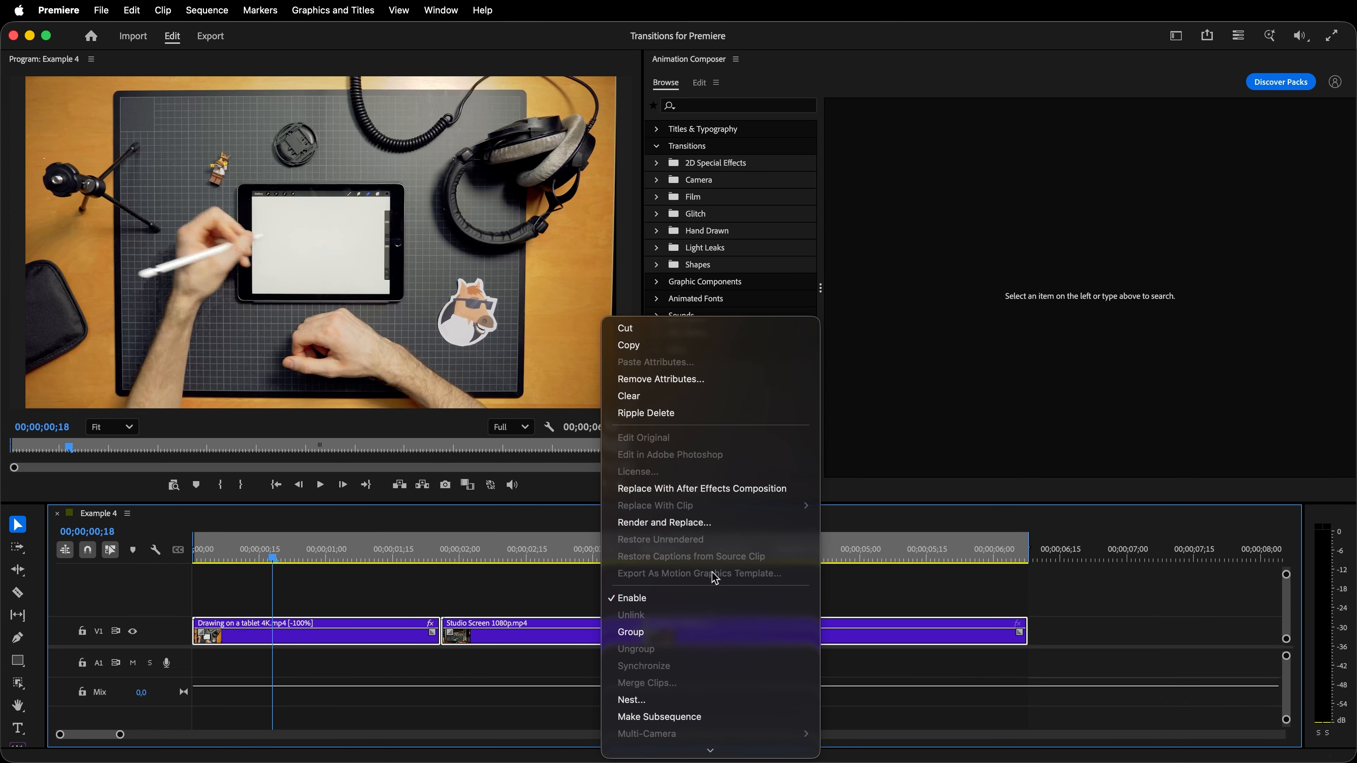
{"action": "left_click", "coordinate": [730, 495]}
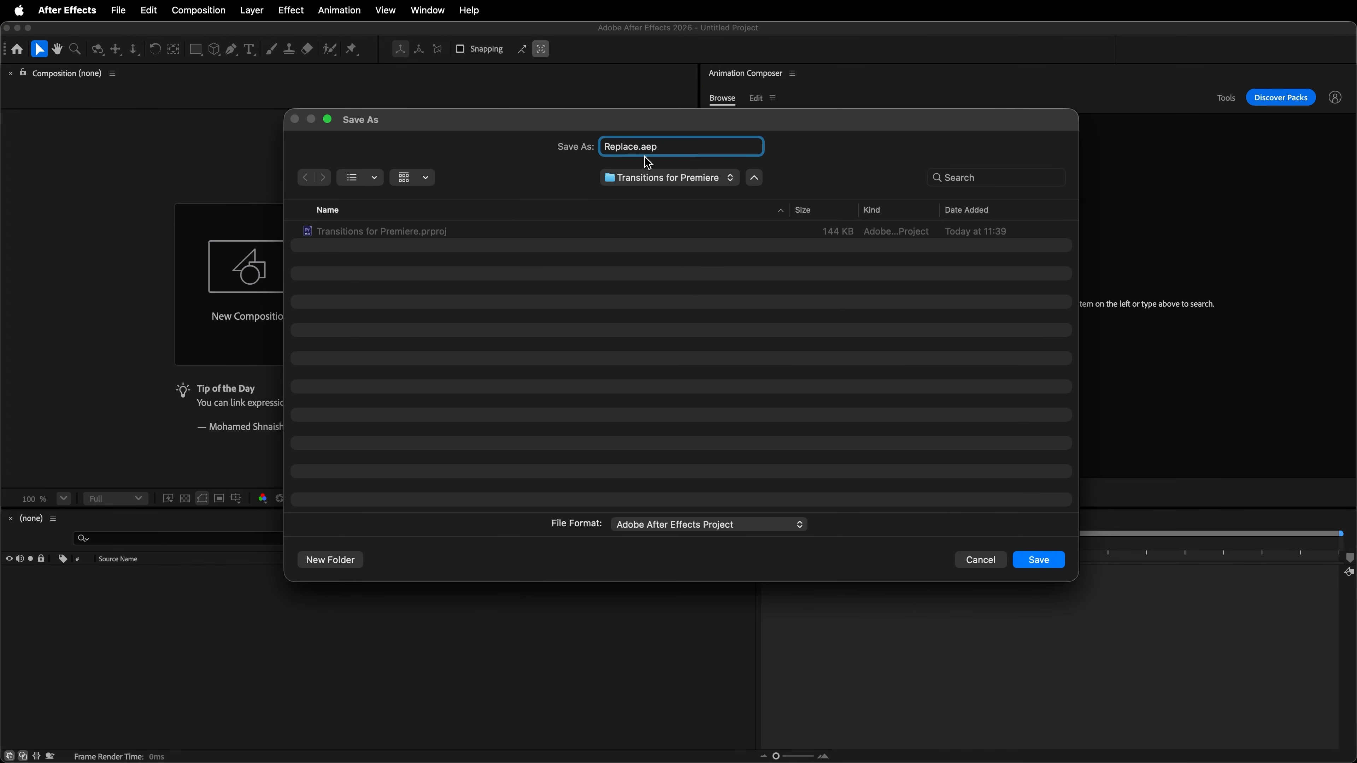
{"action": "left_click", "coordinate": [1031, 561]}
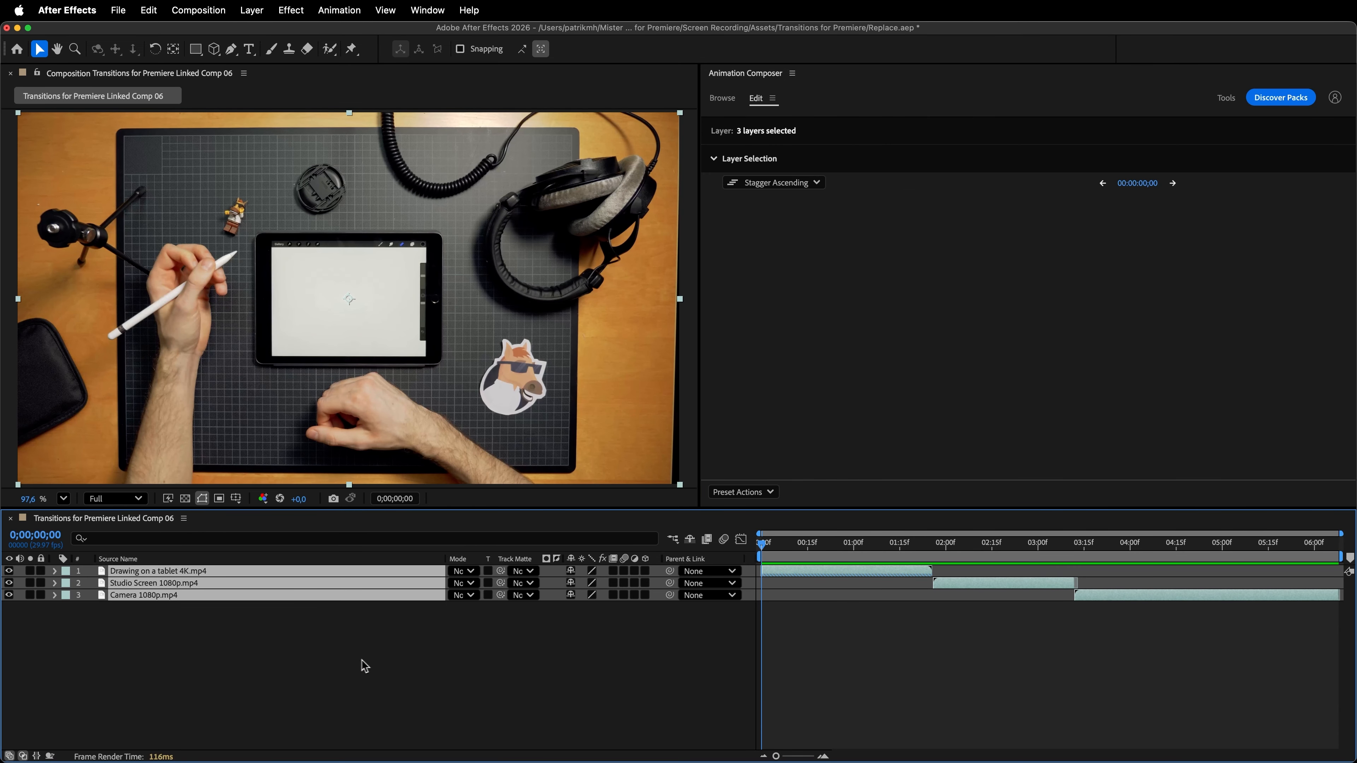
- Reorder the layers so Camera 1080p.mp4 is uppermost, Studio Screen 1080p.mp4 in the middle and Drawing on a tablet 4K.mp4 lowest
{"action": "left_click", "coordinate": [286, 655]}
{"action": "left_click_drag", "start_coordinate": [211, 571], "coordinate": [217, 609]}
{"action": "left_click_drag", "start_coordinate": [212, 572], "coordinate": [215, 587]}
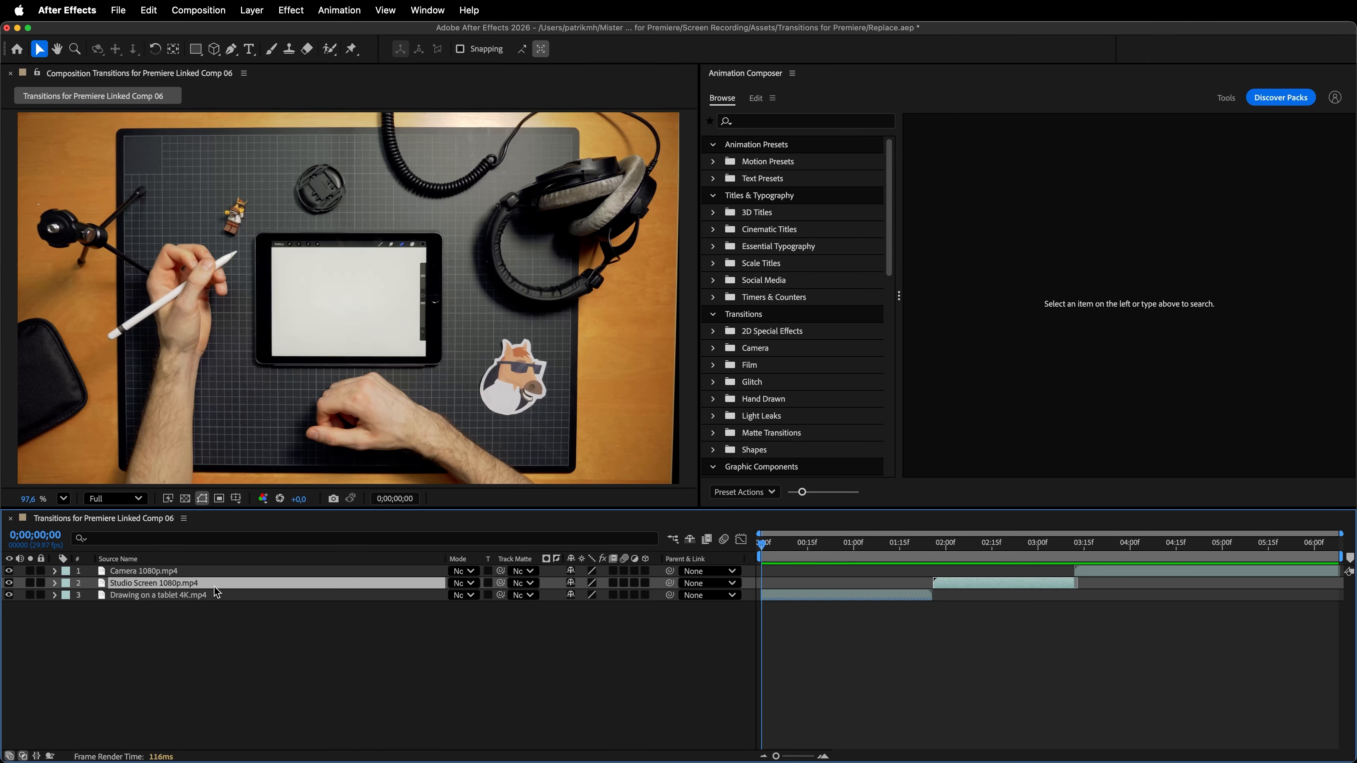
{"action": "left_click", "coordinate": [490, 670]}
- Add the Simple Distorted Zoom Out camera transition with its sound at 0;00;01;26, the cut between the tablet and studio screen layers
{"action": "left_click_drag", "start_coordinate": [765, 545], "coordinate": [941, 578]}
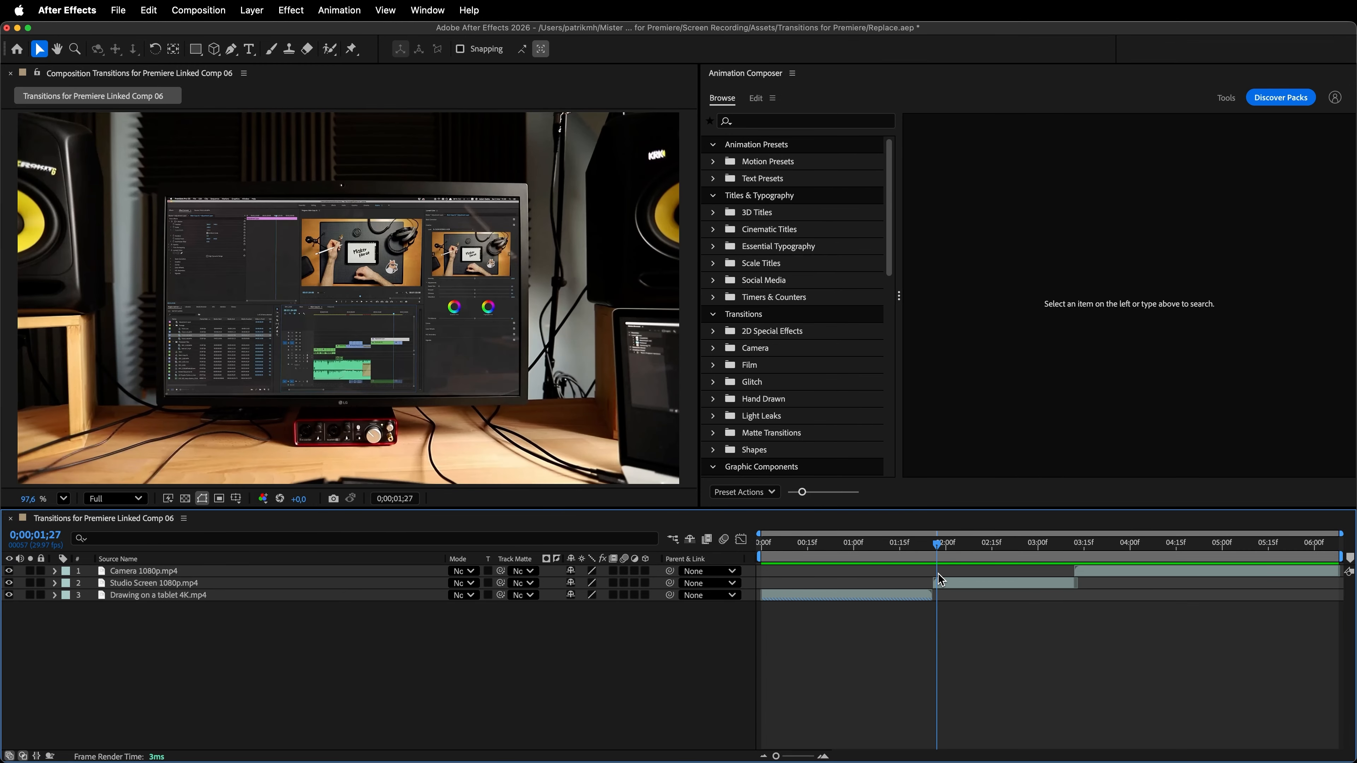
{"action": "left_click", "coordinate": [764, 350]}
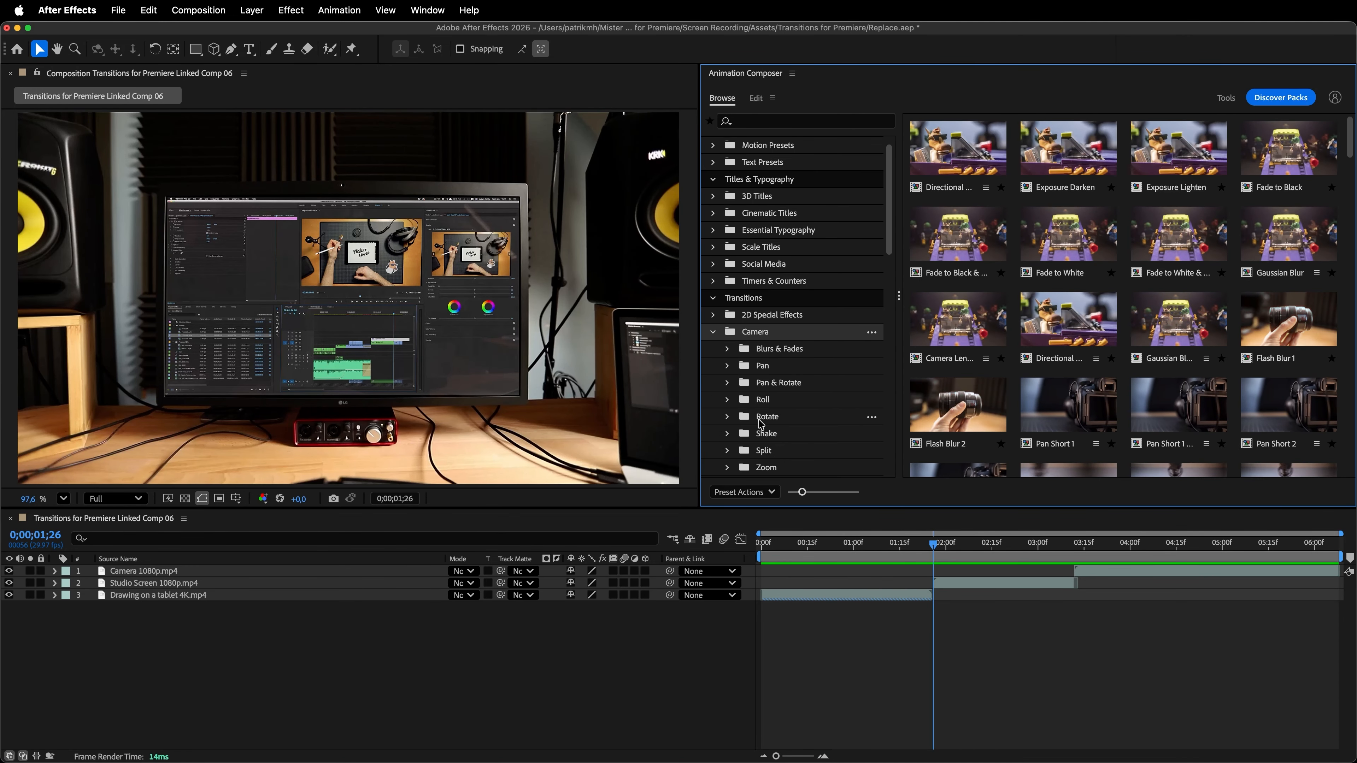
{"action": "scroll", "coordinate": [779, 454], "scroll_direction": "down", "scroll_amount": 2}
{"action": "left_click", "coordinate": [785, 461]}
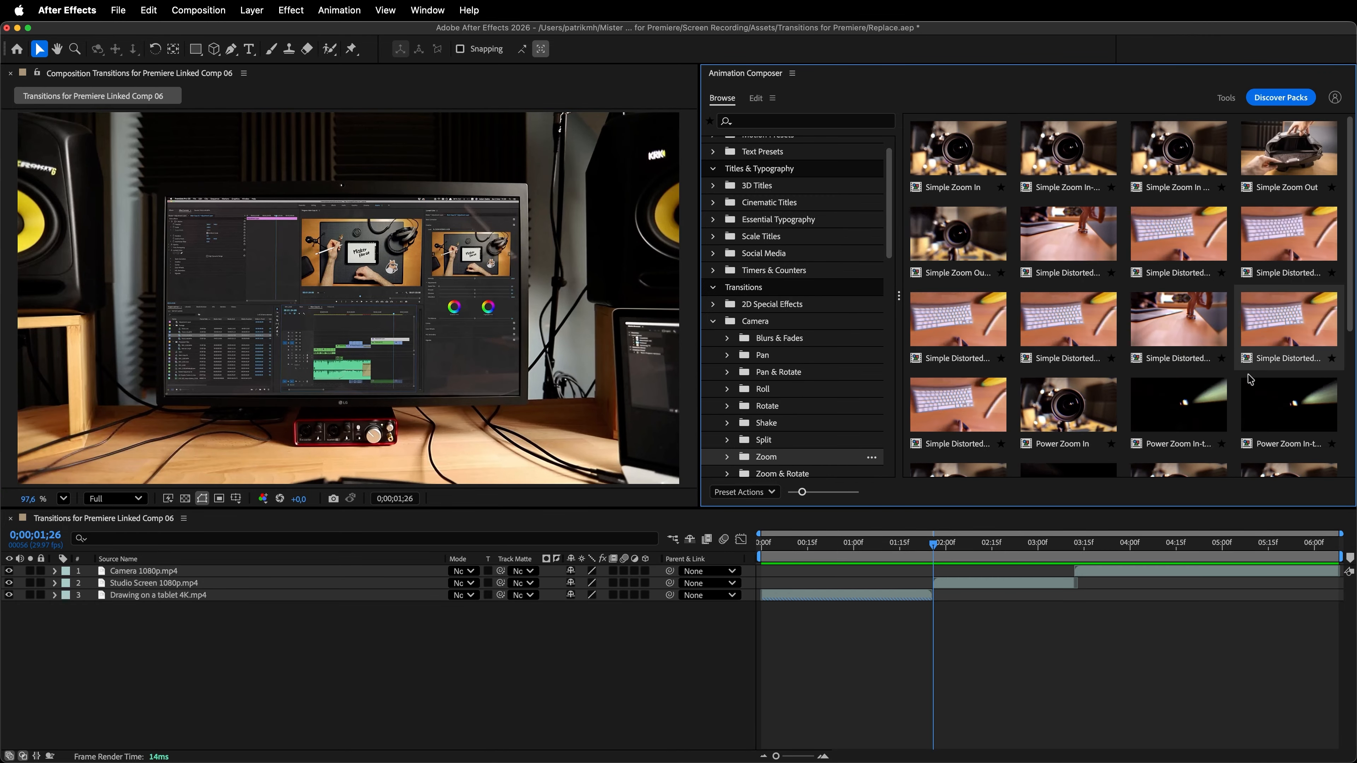
{"action": "left_click", "coordinate": [1293, 337]}
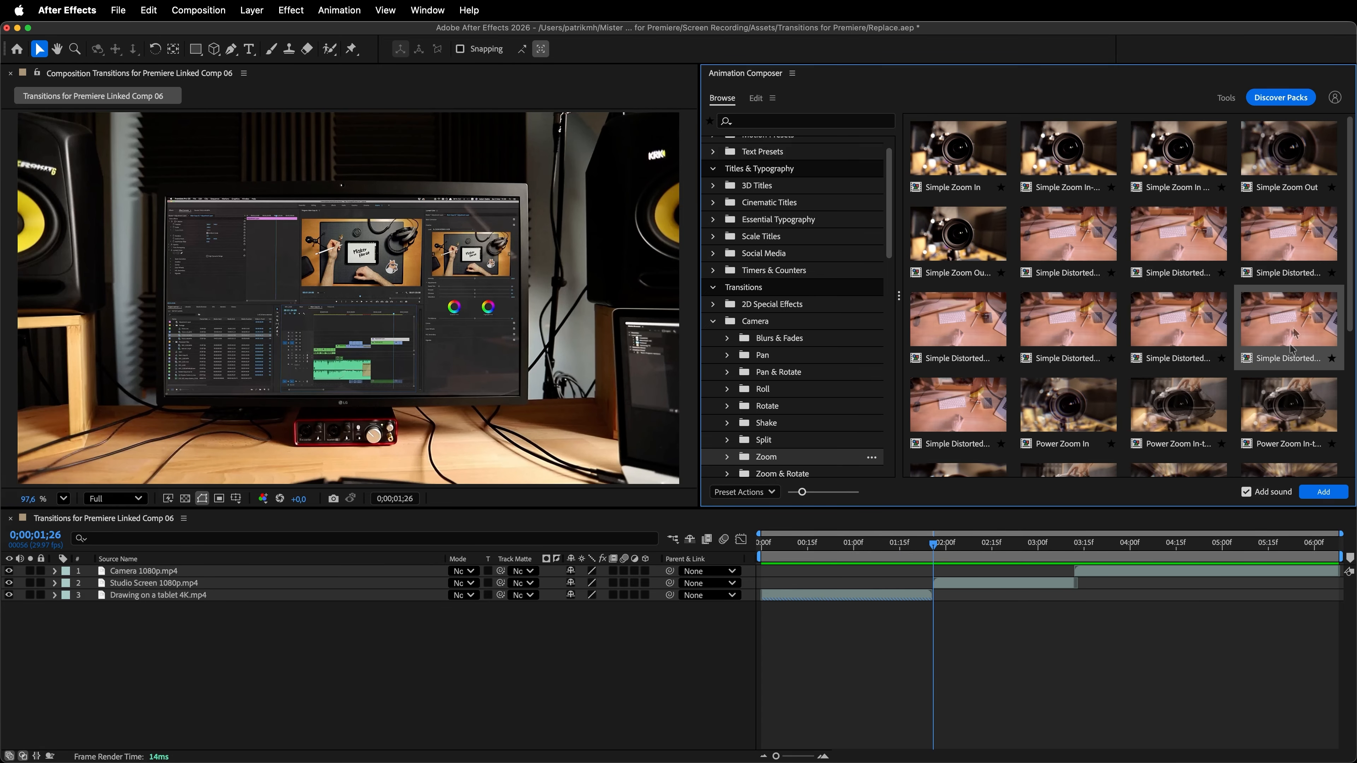
{"action": "left_click", "coordinate": [1324, 493]}
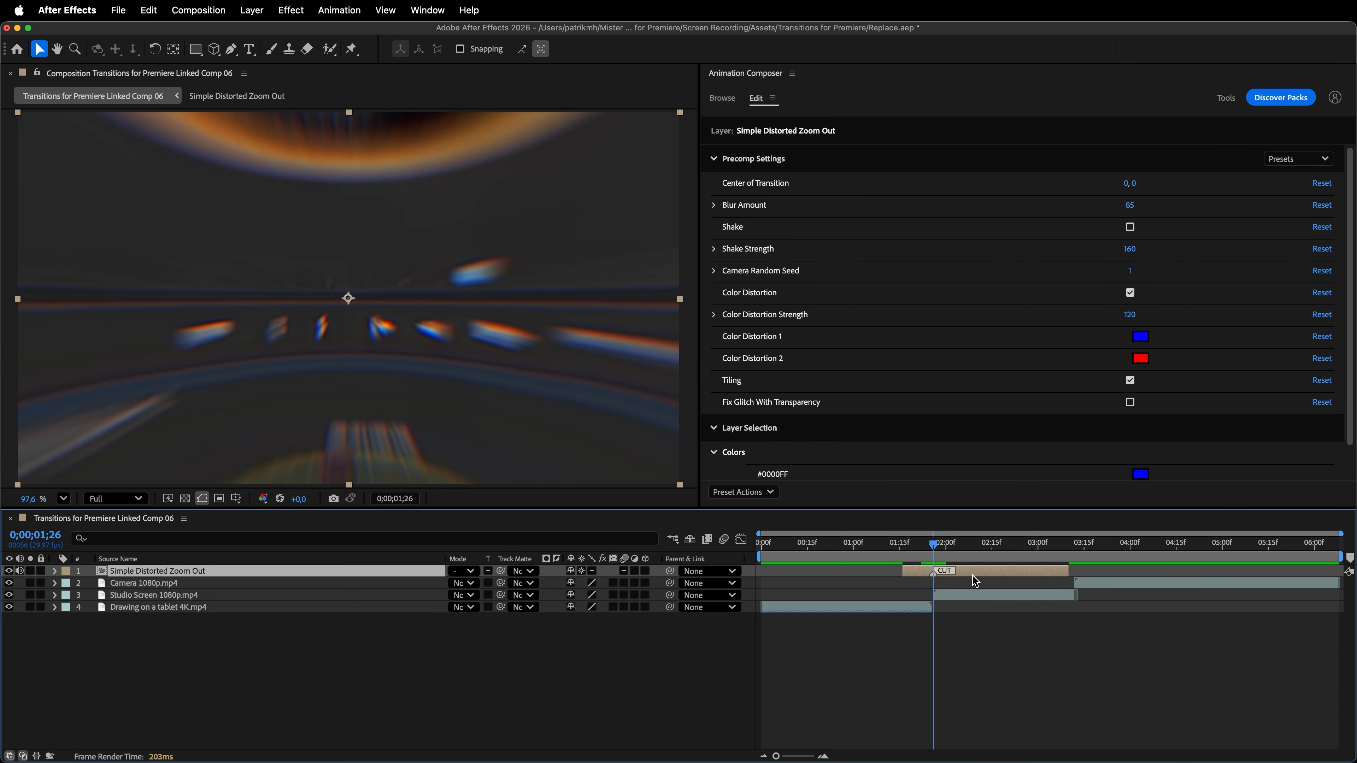
- Duplicate the Simple Distorted Zoom Out layer onto the cut between the Studio Screen and Camera layers, and preview the composition from the start
{"action": "key", "text": "super+d"}
{"action": "left_click_drag", "start_coordinate": [981, 579], "coordinate": [1077, 581]}
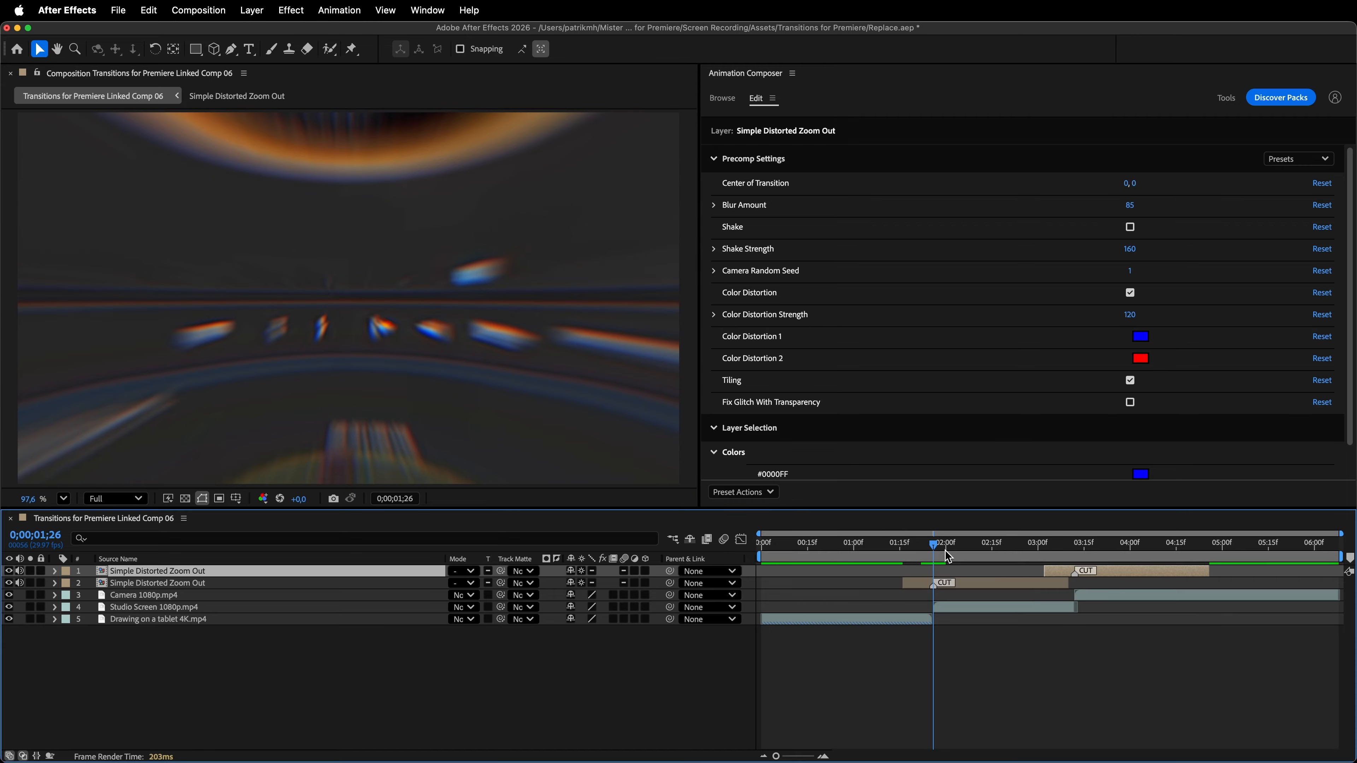
{"action": "key", "text": "Home"}
{"action": "key", "text": "space"}
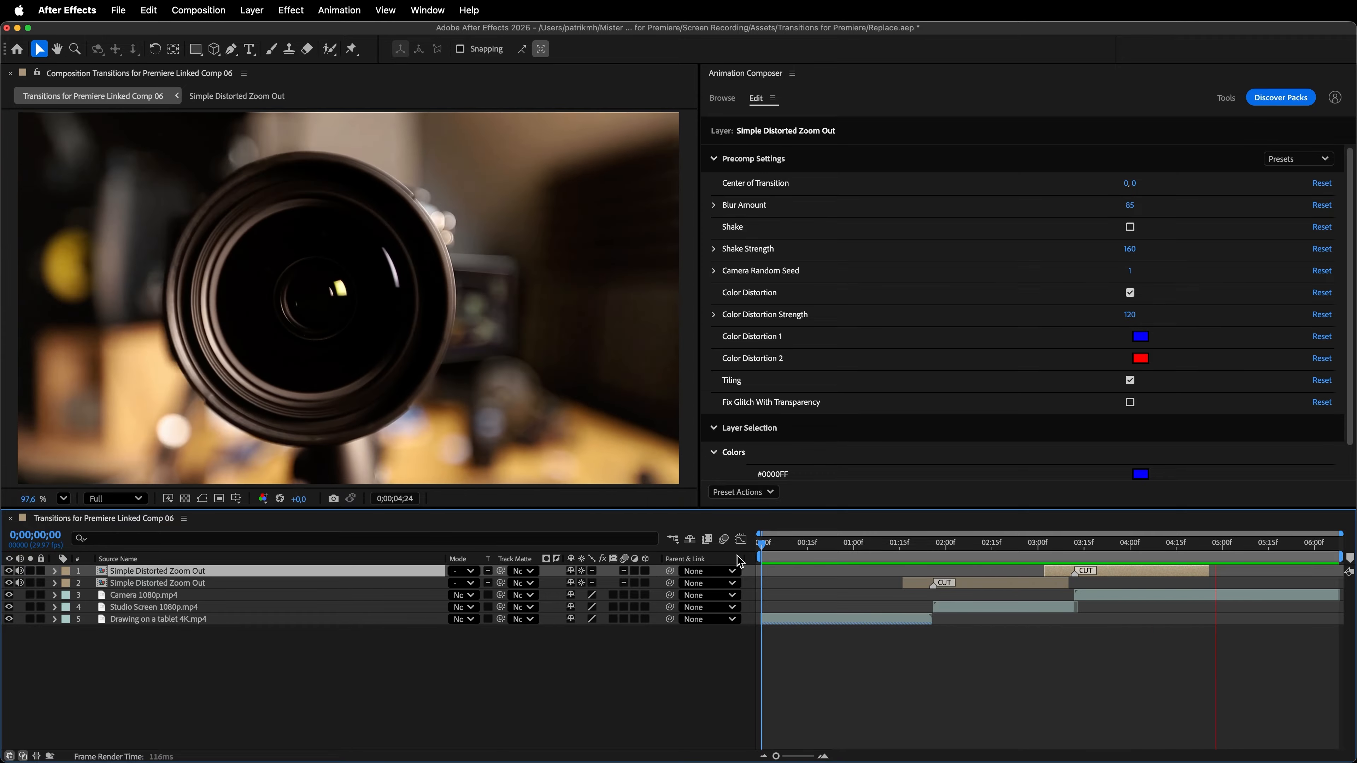
{"action": "key", "text": "space"}
- At 0;00;01;29, enable Shake on the first zoom transition with strength 222 and blur amount 161, and shift its anchor point slightly
{"action": "left_click_drag", "start_coordinate": [962, 555], "coordinate": [944, 559]}
{"action": "left_click", "coordinate": [965, 586]}
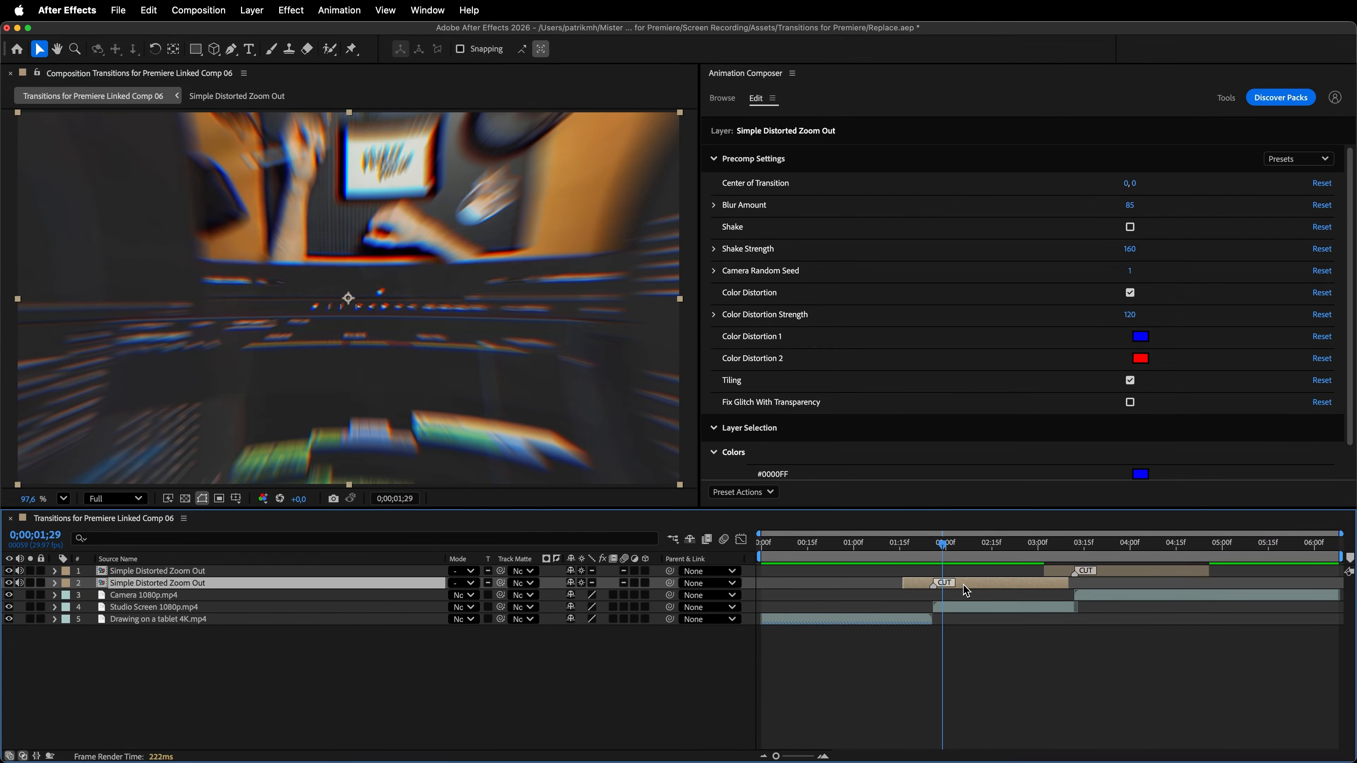
{"action": "left_click", "coordinate": [1130, 293]}
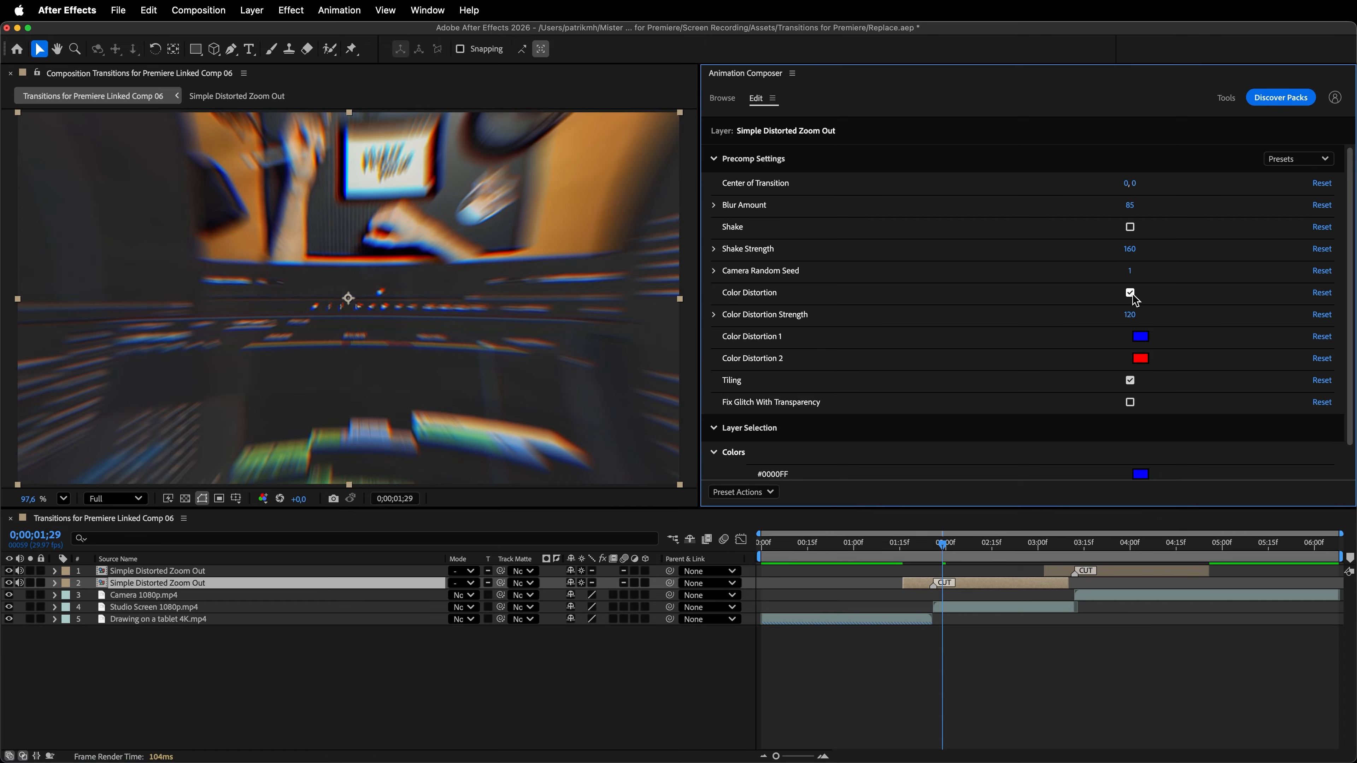
{"action": "left_click", "coordinate": [1131, 227]}
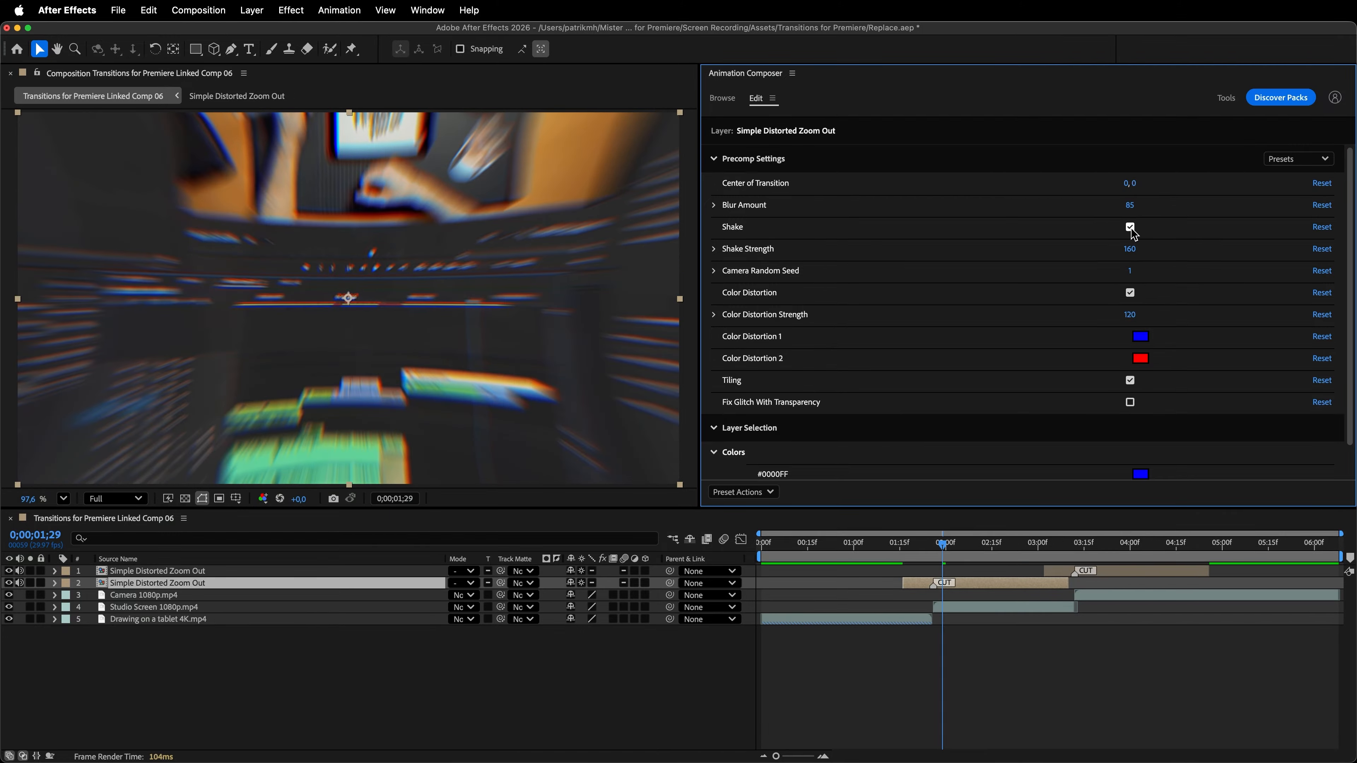
{"action": "left_click_drag", "start_coordinate": [1130, 247], "coordinate": [1178, 254]}
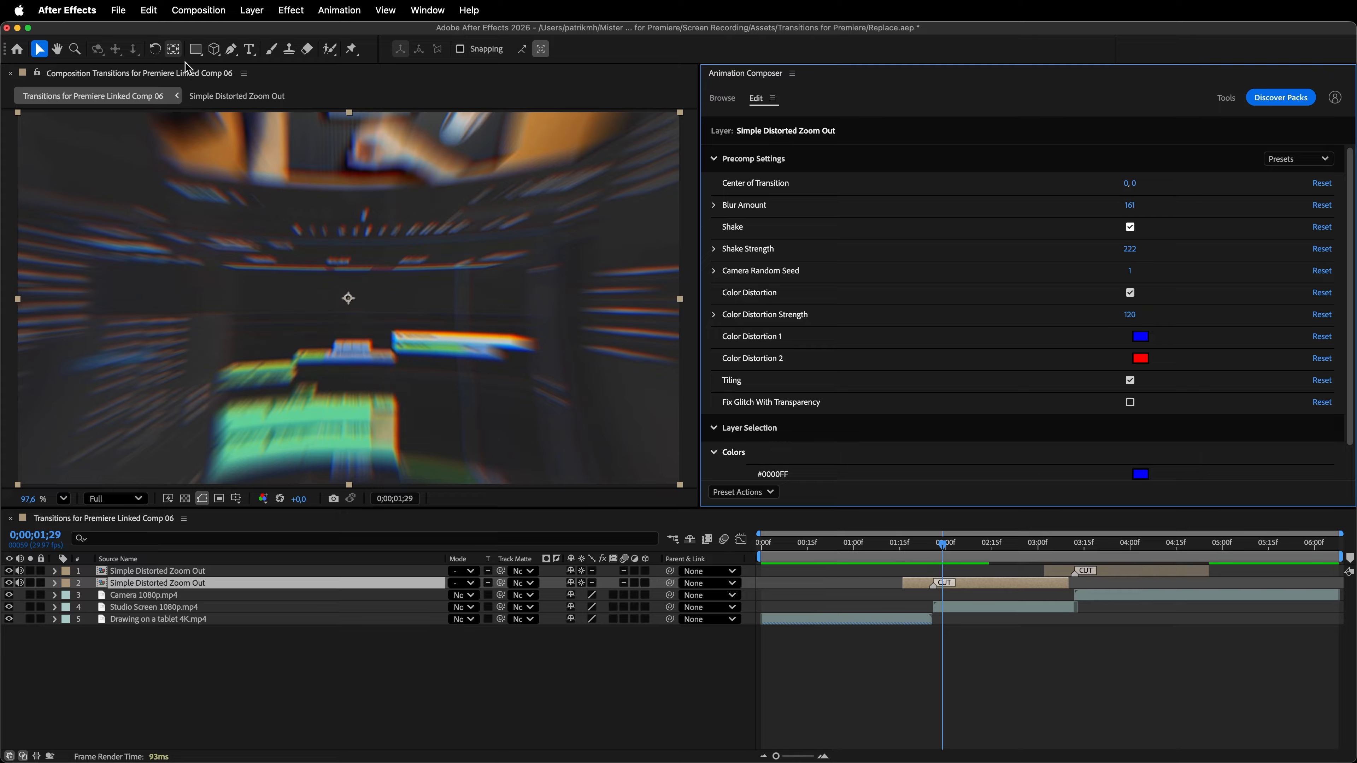
{"action": "left_click", "coordinate": [179, 52]}
{"action": "mouse_move", "coordinate": [348, 300]}
{"action": "left_mouse_down"}
{"action": "mouse_move", "coordinate": [306, 316]}
{"action": "mouse_move", "coordinate": [393, 315]}
{"action": "mouse_move", "coordinate": [368, 294]}
{"action": "left_mouse_up"}
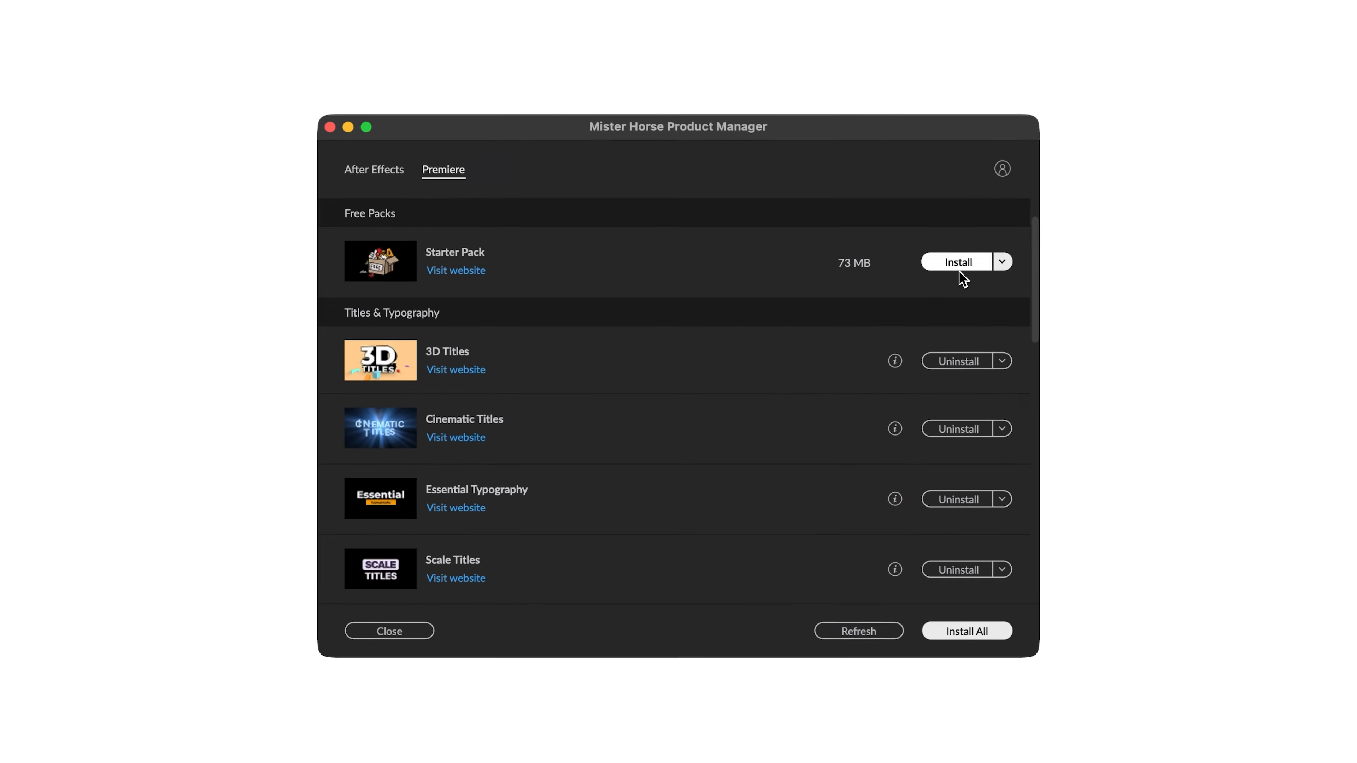
- Switch to the Mister Horse Product Manager and install the free Starter Pack for Premiere
{"action": "left_click", "coordinate": [968, 263]}
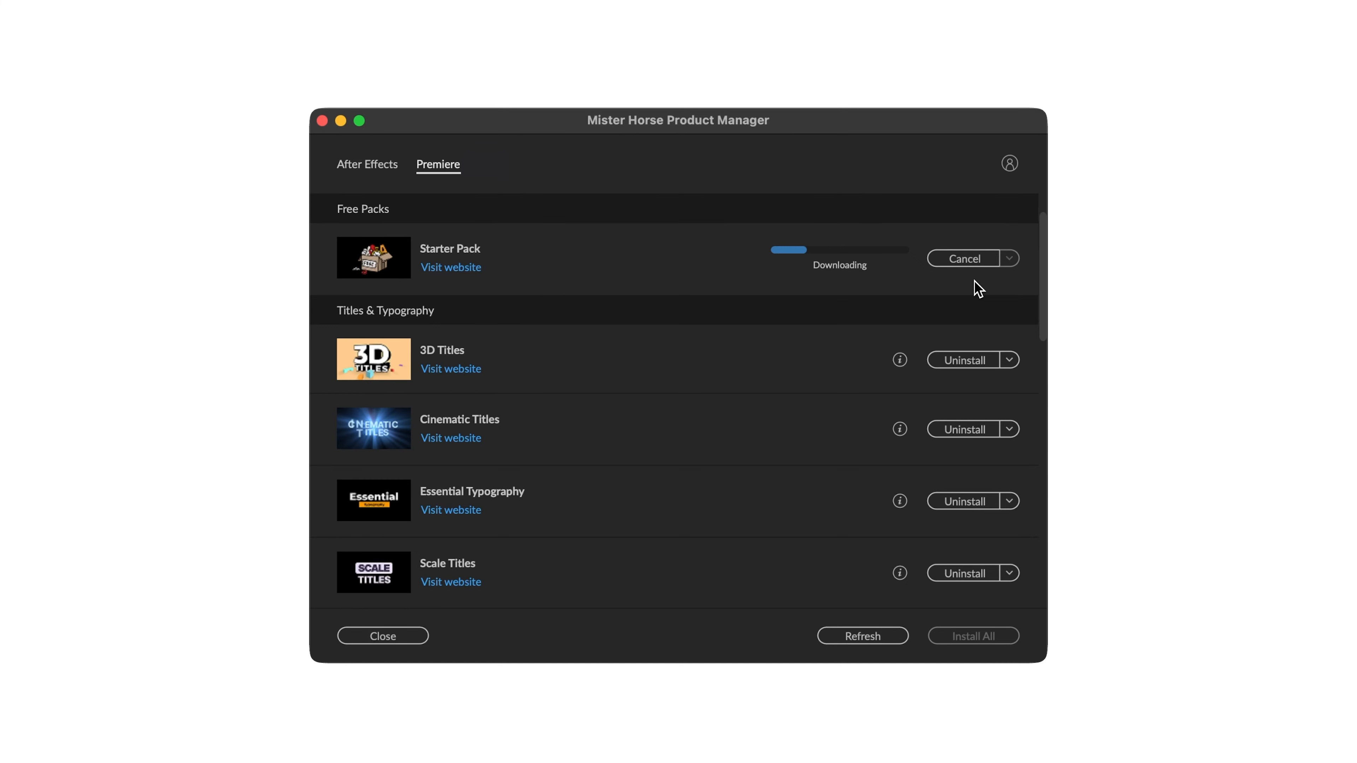